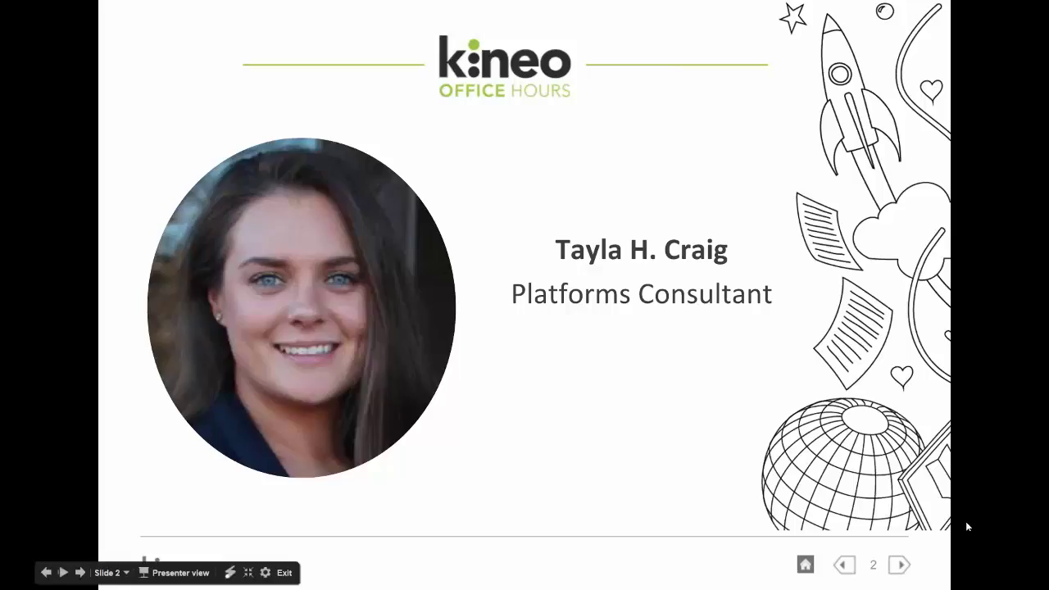
# - Advance the slideshow from slide 3 to slide 4, About Office Hours
pyautogui.click(900, 565)
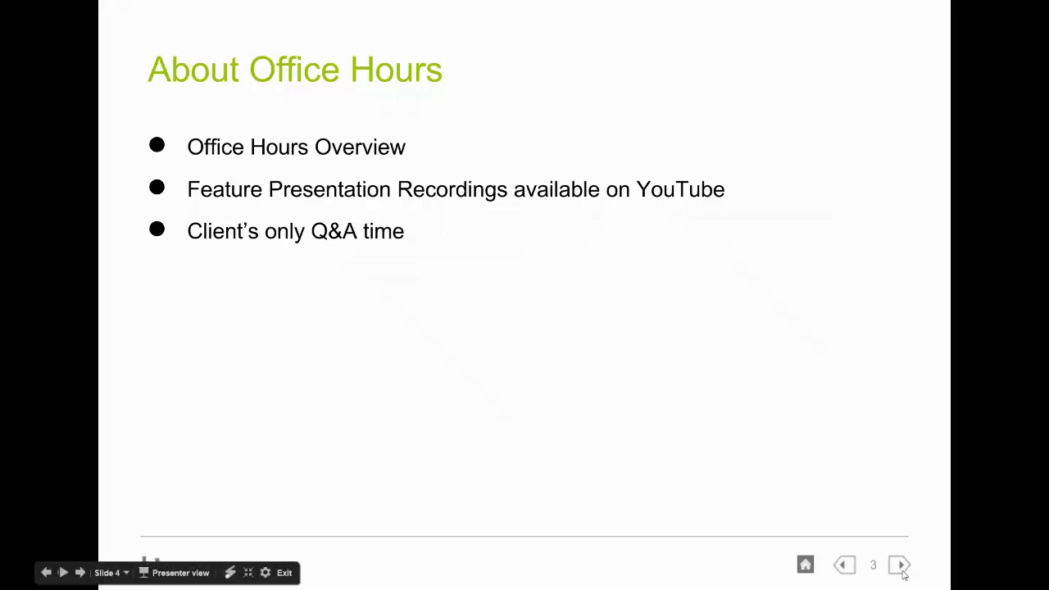
# - Advance to the Backup and Restore slide, then exit the slideshow back to the editor
pyautogui.click(903, 574)
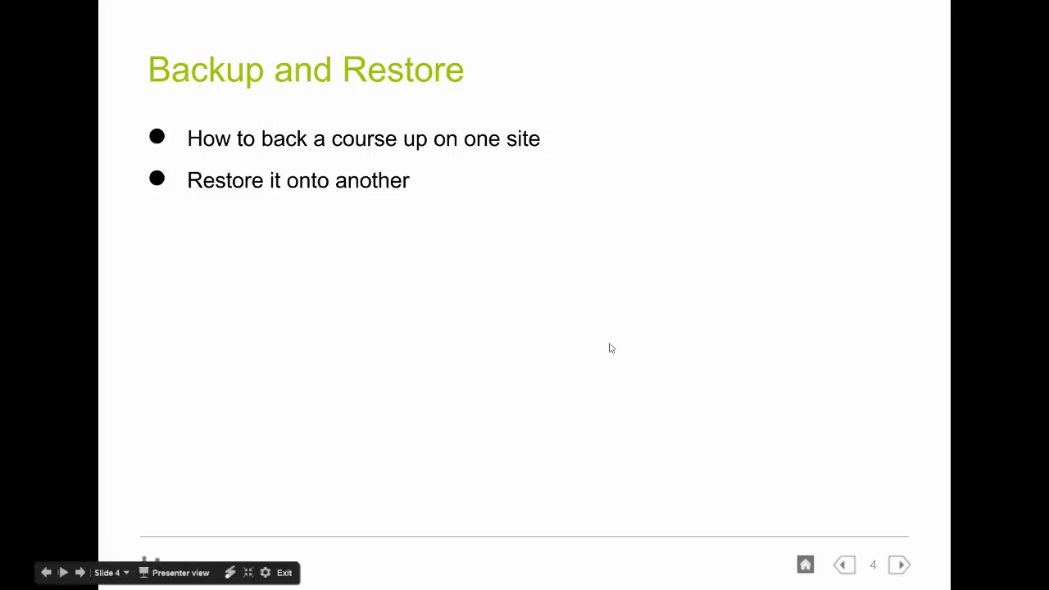
pyautogui.click(284, 573)
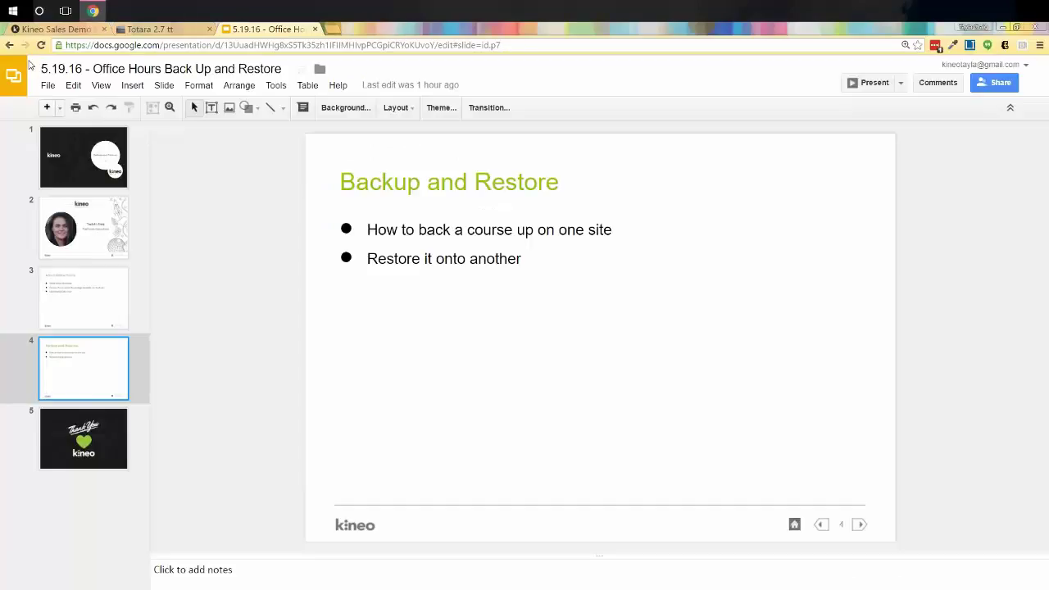
# - Switch to the Kineo demo Totara site and go to Find Learning > Courses
pyautogui.click(49, 30)
pyautogui.moveTo(215, 141)
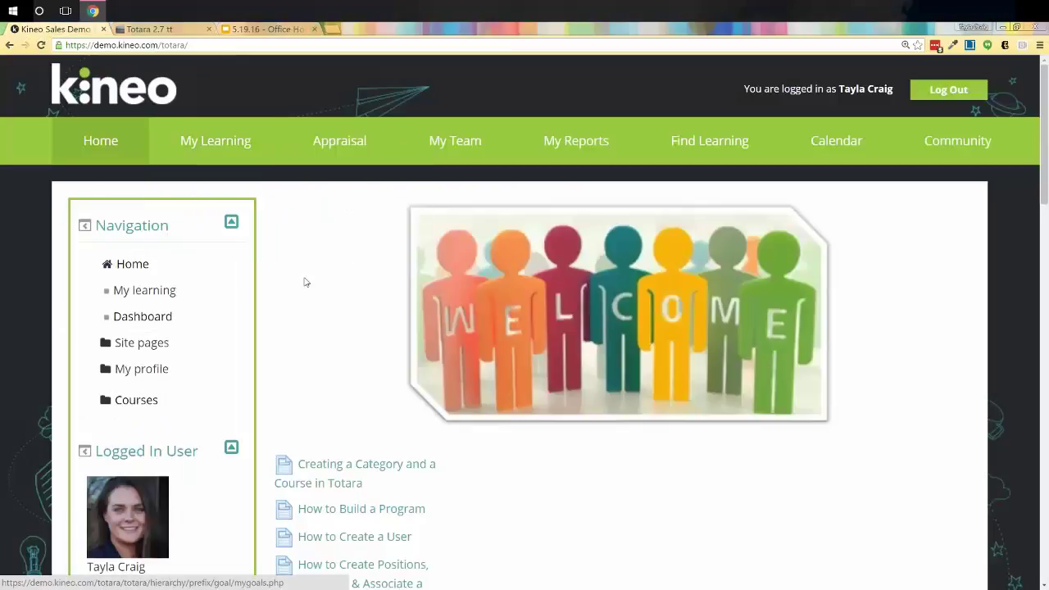
pyautogui.moveTo(724, 143)
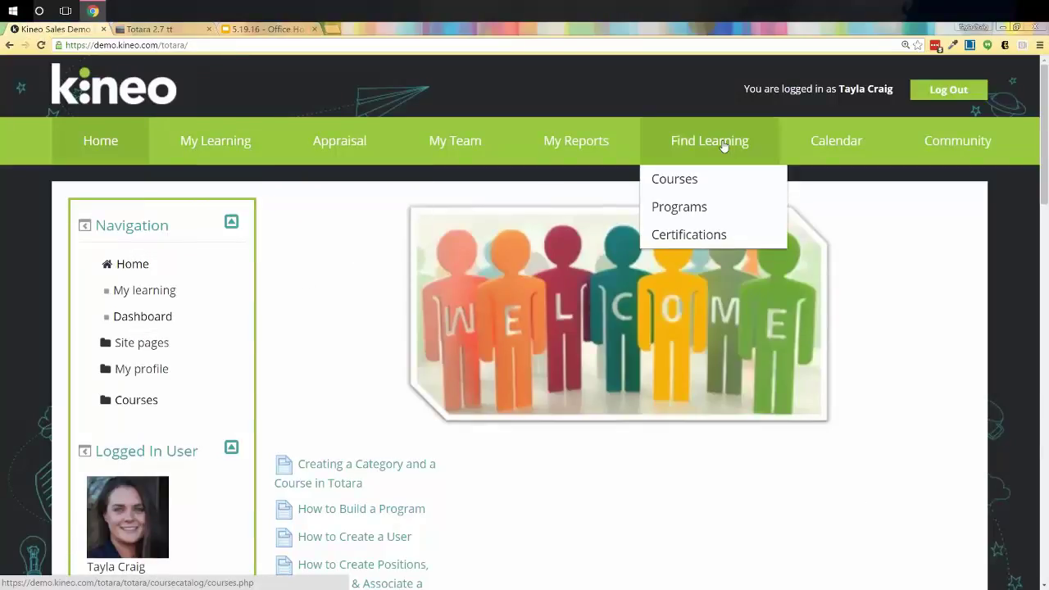
pyautogui.click(706, 187)
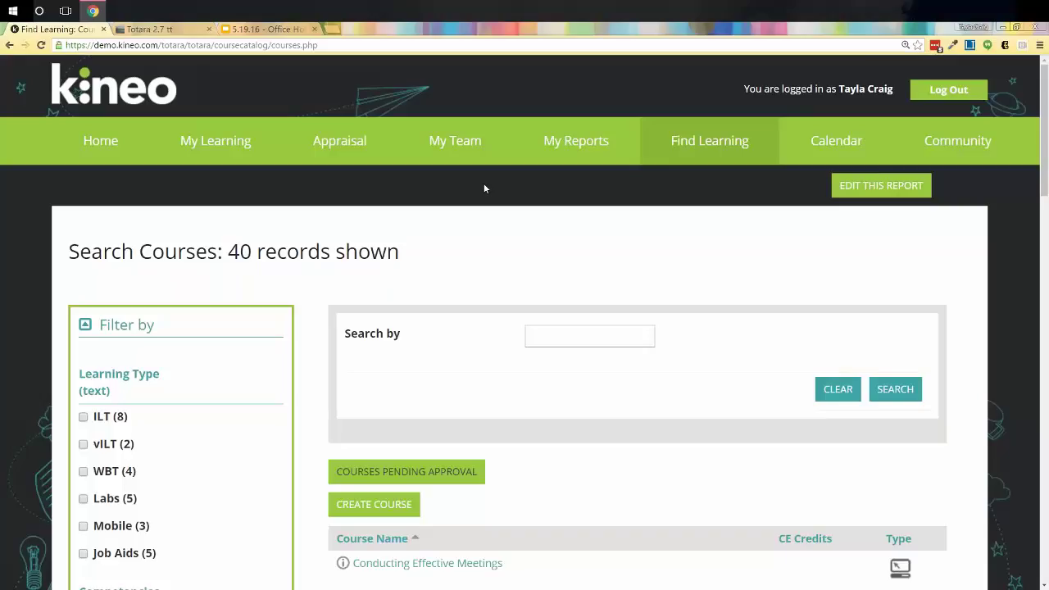
# - Search the course catalogue for 'basics', then for 'totara'
pyautogui.click(577, 329)
pyautogui.write('basics')
pyautogui.press('Return')
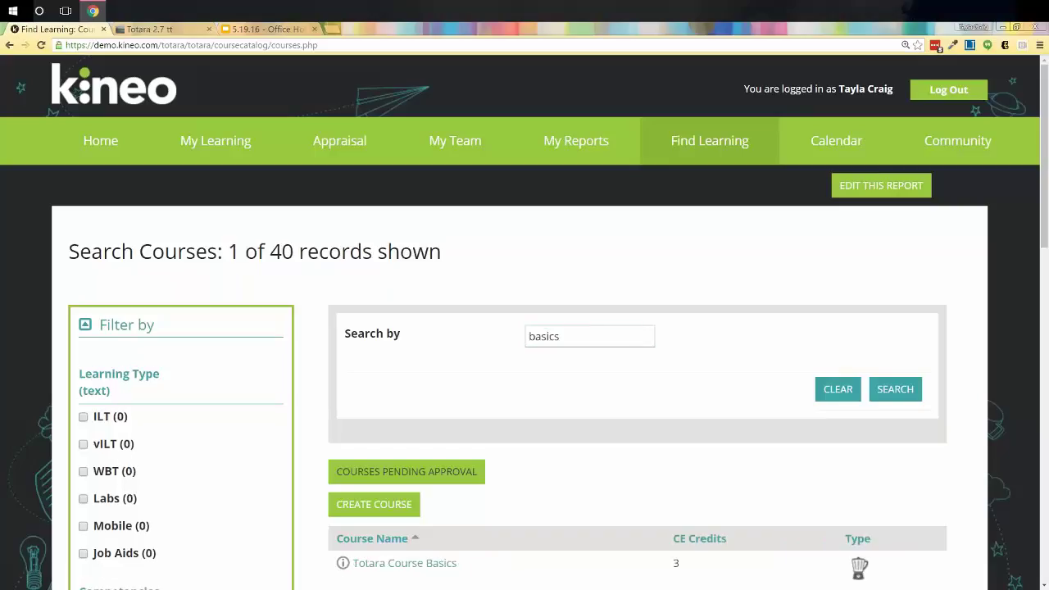
pyautogui.scroll(-2, 570, 305)
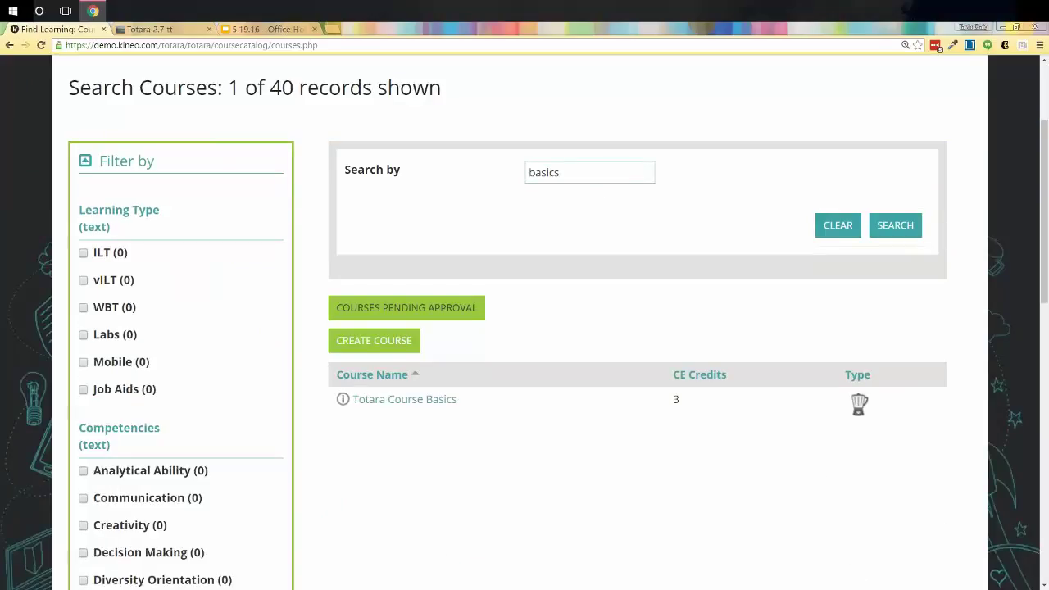
pyautogui.doubleClick(566, 173)
pyautogui.press('BackSpace')
pyautogui.write('totara')
pyautogui.press('Return')
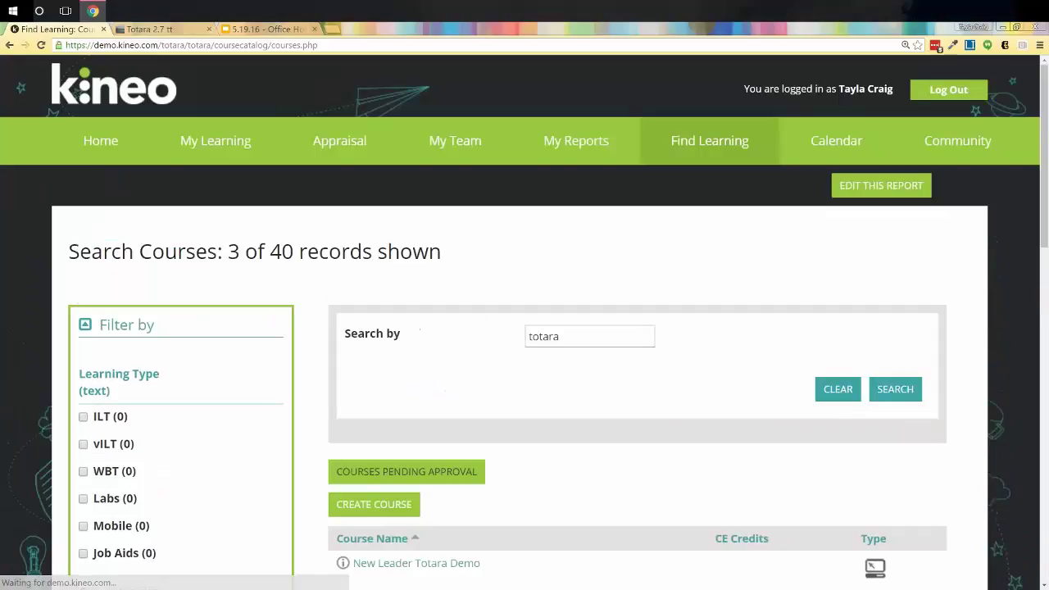
pyautogui.moveTo(170, 155)
pyautogui.scroll(-2, 215, 164)
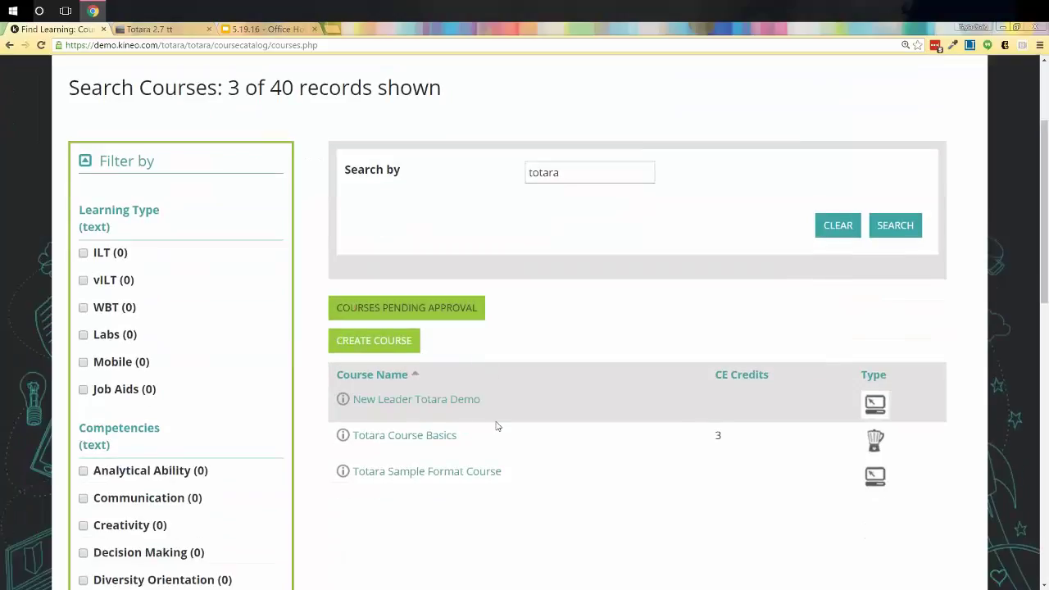
# - Search for 'new' and open the New Employee Onboarding course from the 12 results
pyautogui.moveTo(566, 172); pyautogui.dragTo(460, 173)
pyautogui.write('new')
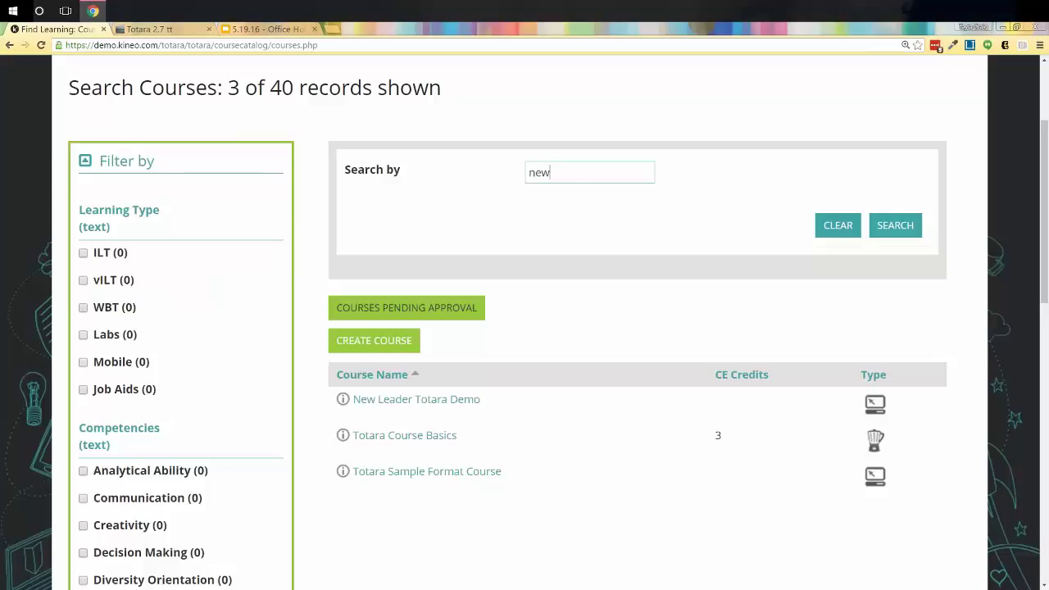
pyautogui.press('Return')
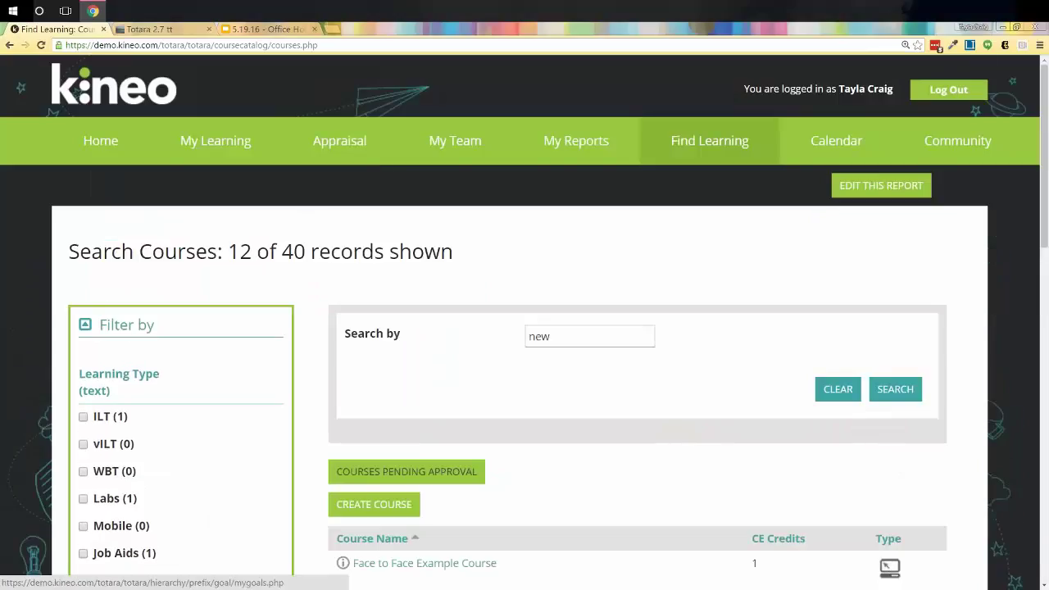
pyautogui.scroll(-2, 424, 453)
pyautogui.scroll(-4, 424, 453)
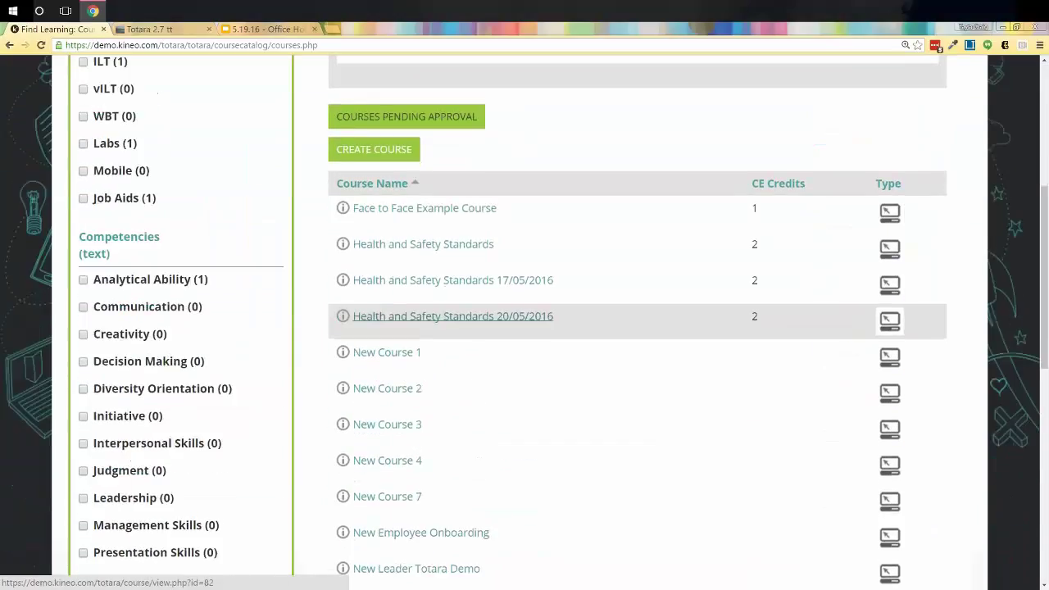
pyautogui.click(449, 568)
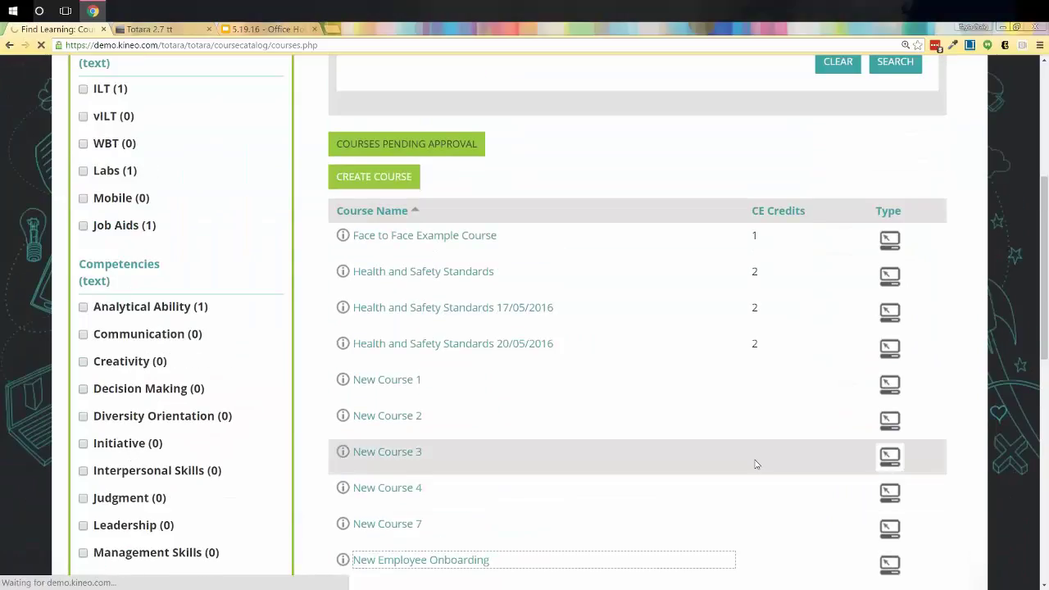
# - Scroll through New Employee Onboarding's sections, Core Values to Course Evaluation, and the Administration block
pyautogui.scroll(-3, 754, 455)
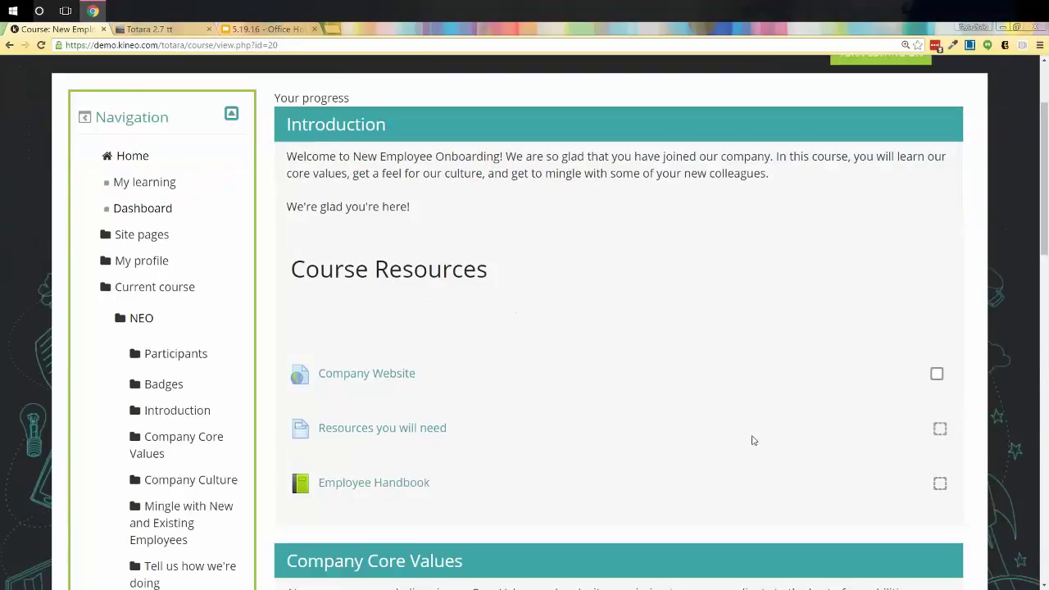
pyautogui.scroll(-1, 755, 436)
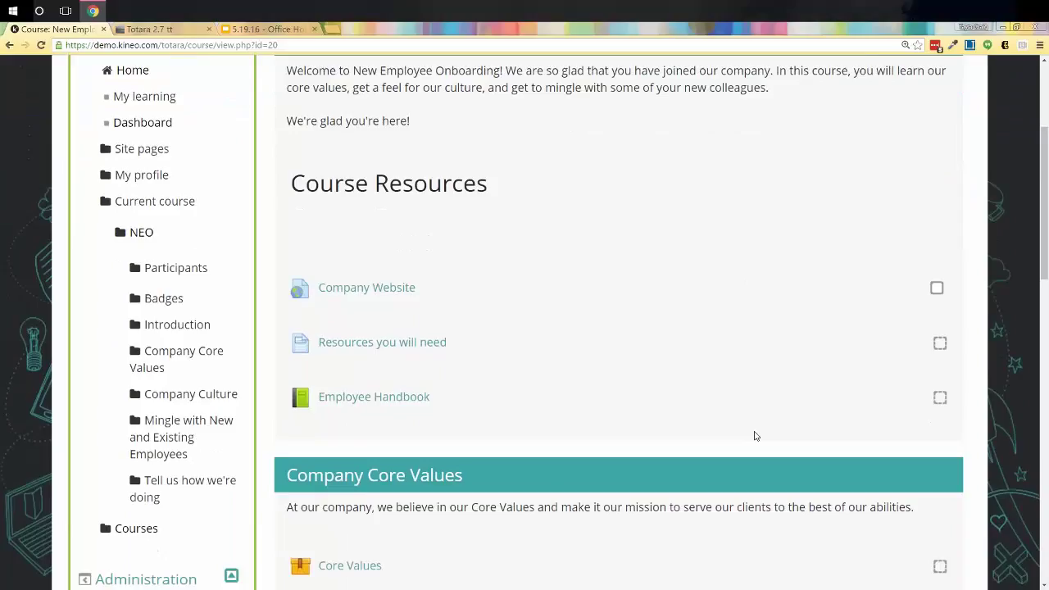
pyautogui.scroll(3, 755, 436)
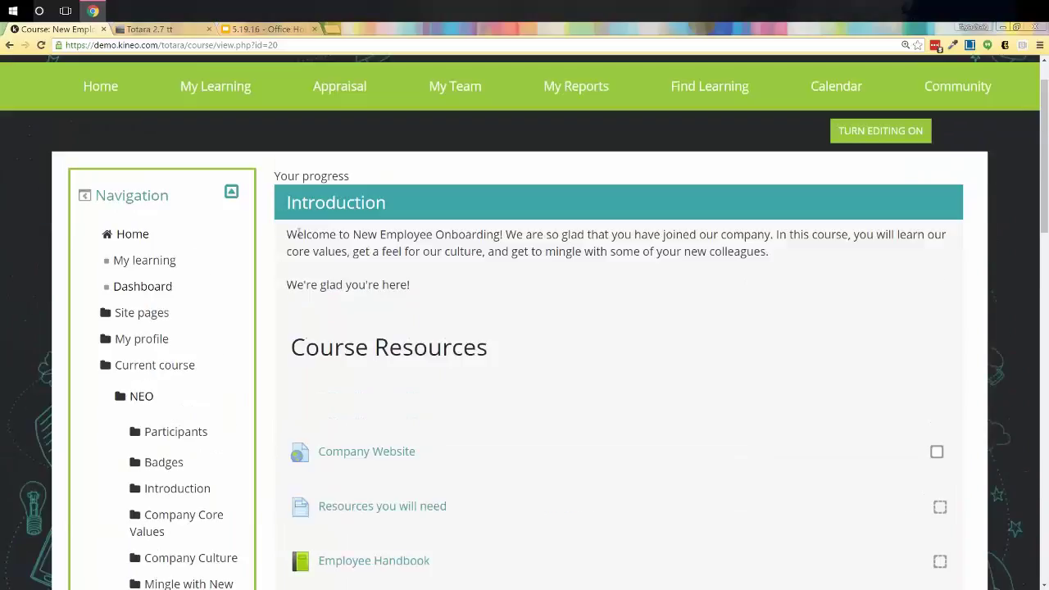
pyautogui.moveTo(297, 234); pyautogui.dragTo(531, 288)
pyautogui.moveTo(320, 348); pyautogui.dragTo(488, 351)
pyautogui.scroll(-1, 720, 454)
pyautogui.scroll(-3, 720, 454)
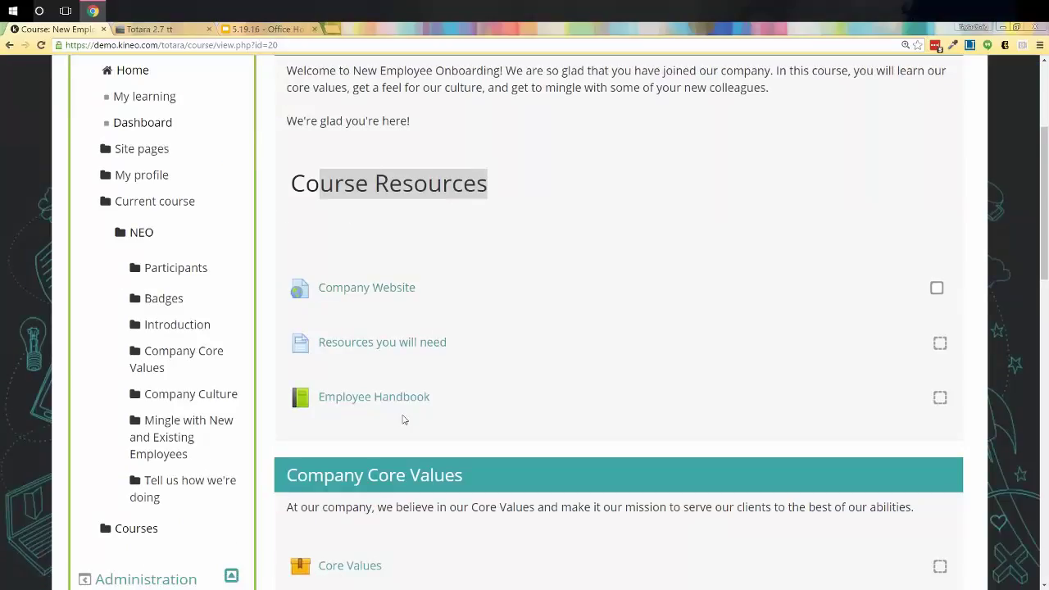
pyautogui.scroll(-3, 655, 417)
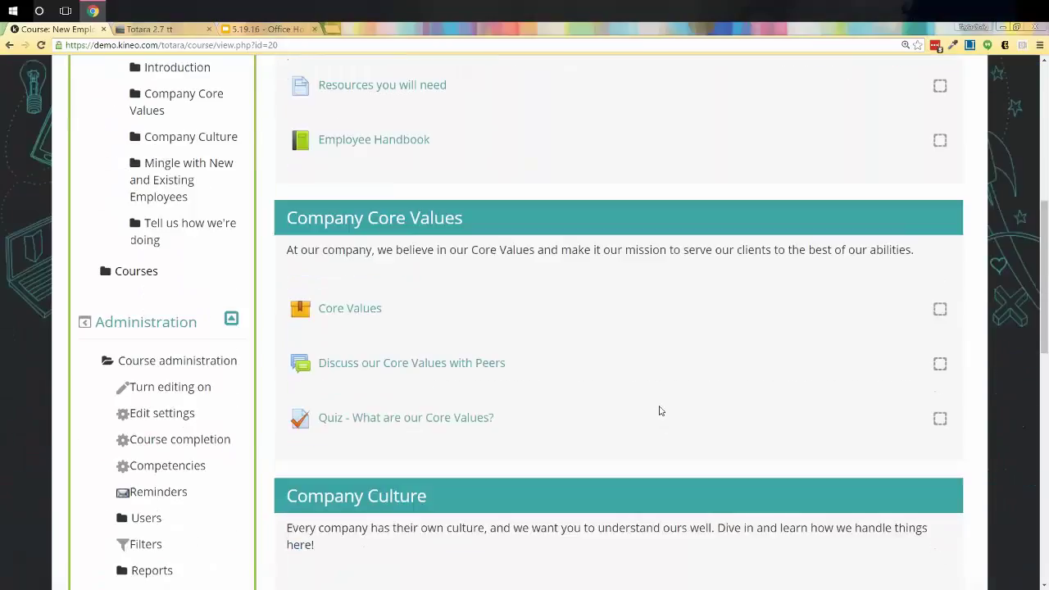
pyautogui.scroll(-1, 498, 326)
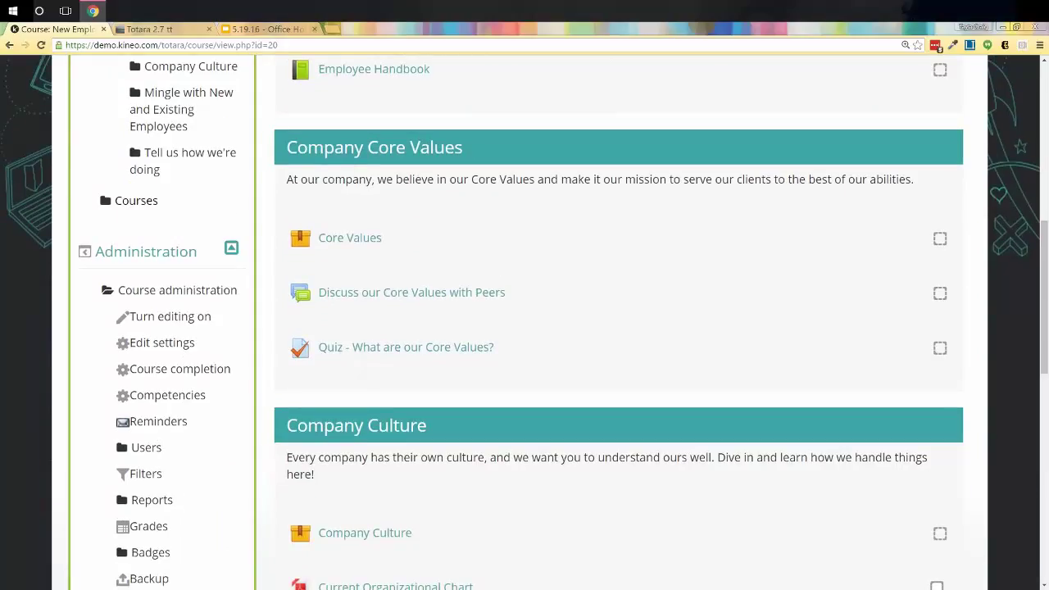
pyautogui.scroll(-3, 303, 117)
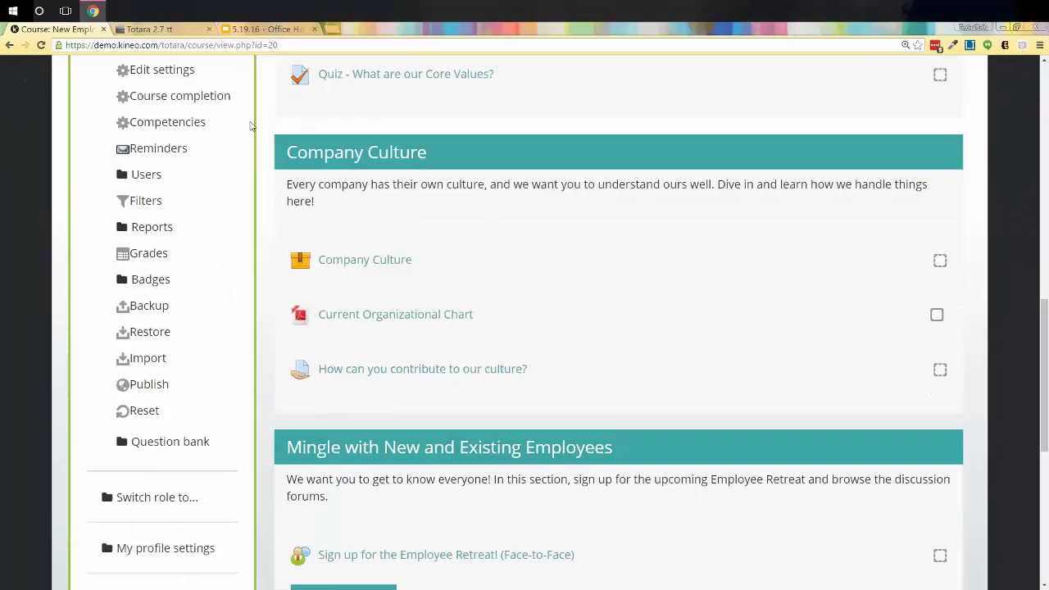
pyautogui.scroll(-5, 511, 414)
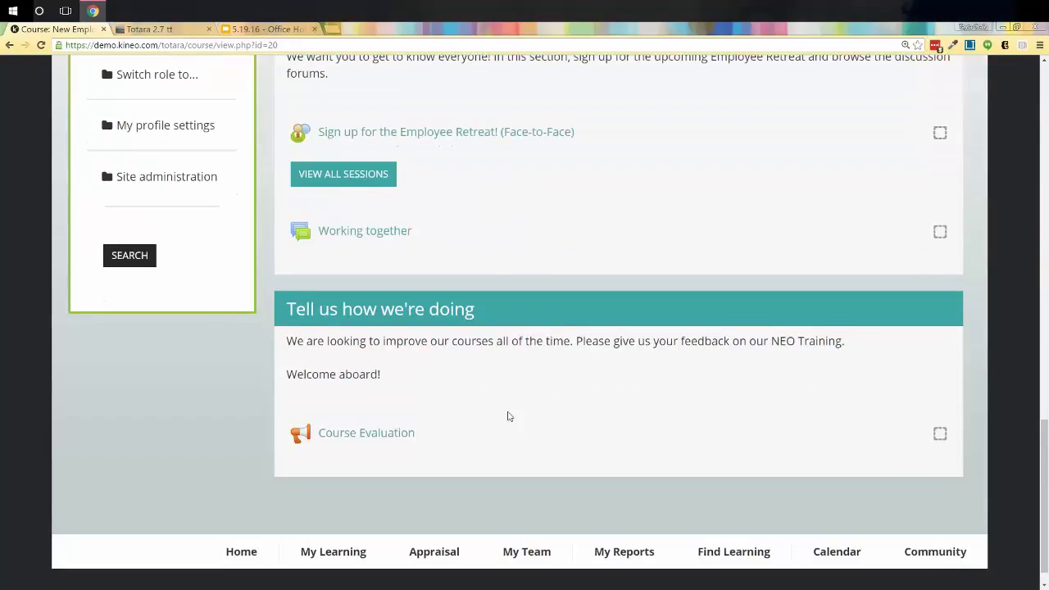
pyautogui.scroll(4, 509, 416)
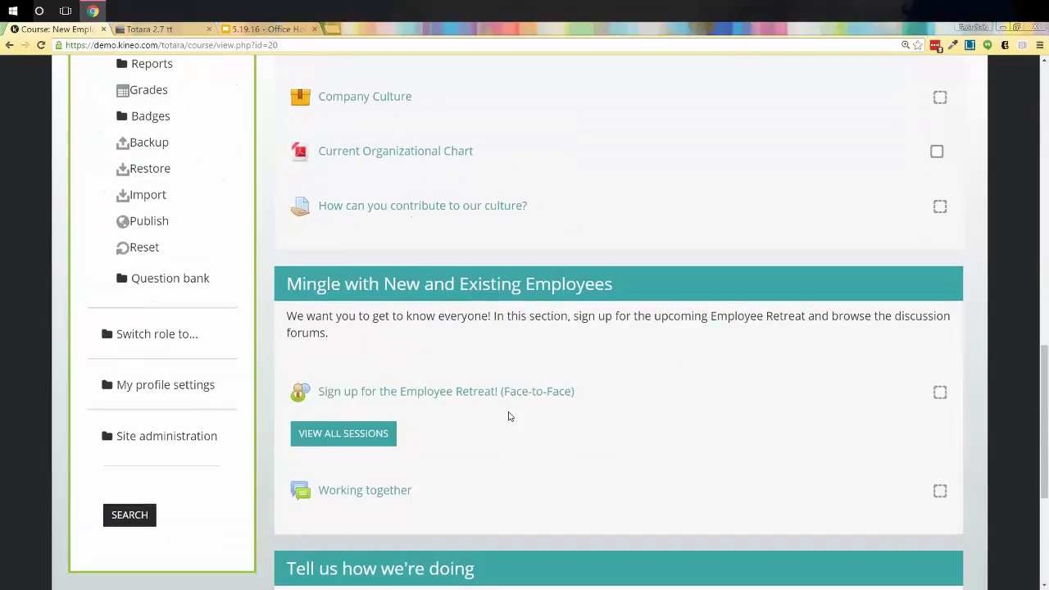
pyautogui.scroll(1, 508, 416)
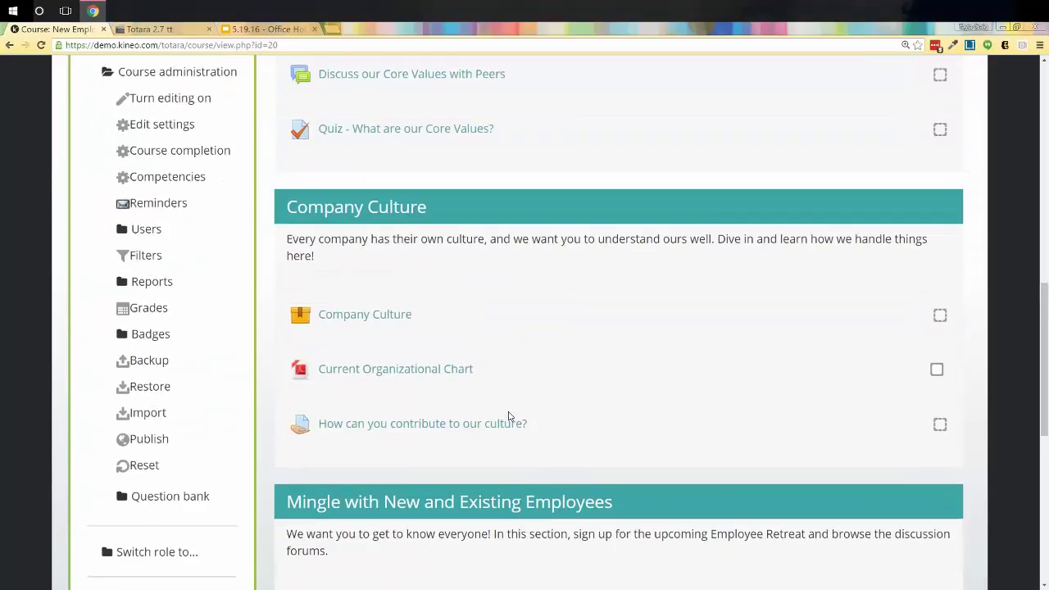
pyautogui.scroll(1, 523, 378)
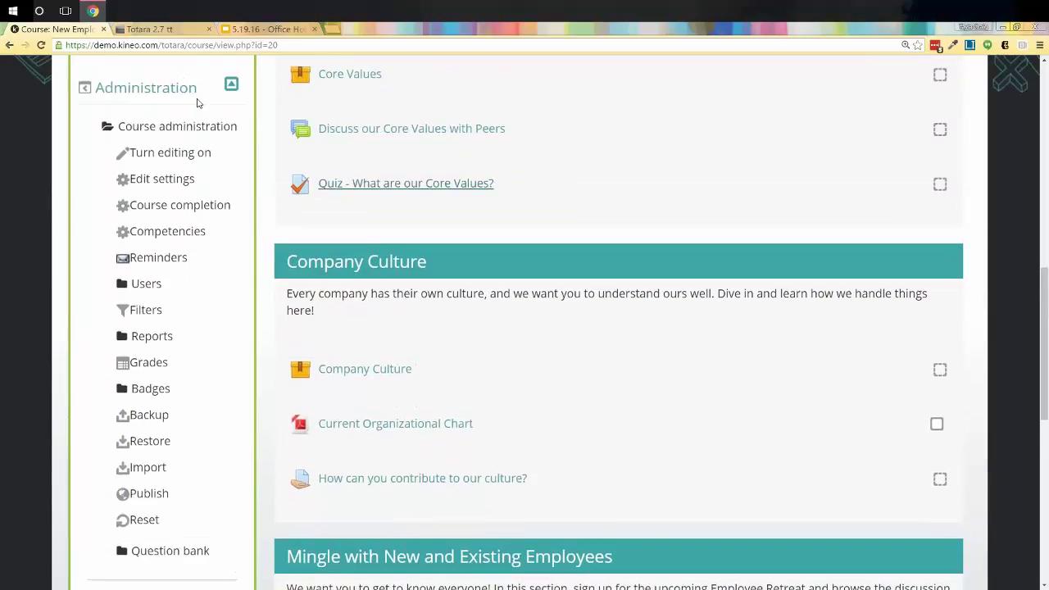
# - Start a backup of the course, excluding enrolled users, and accept the remaining initial settings
pyautogui.click(156, 423)
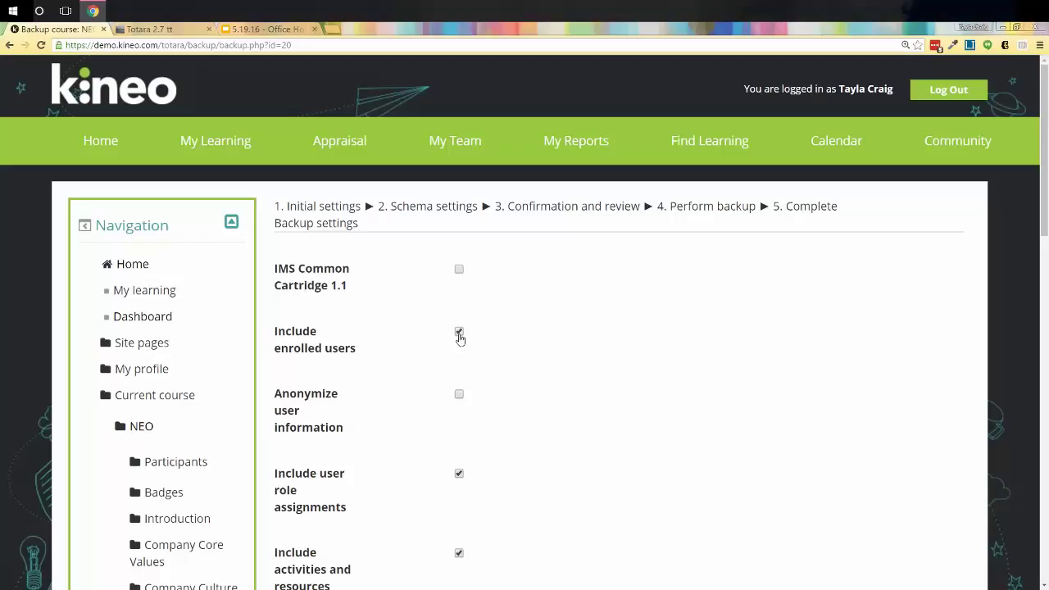
pyautogui.click(459, 333)
pyautogui.scroll(-1, 344, 451)
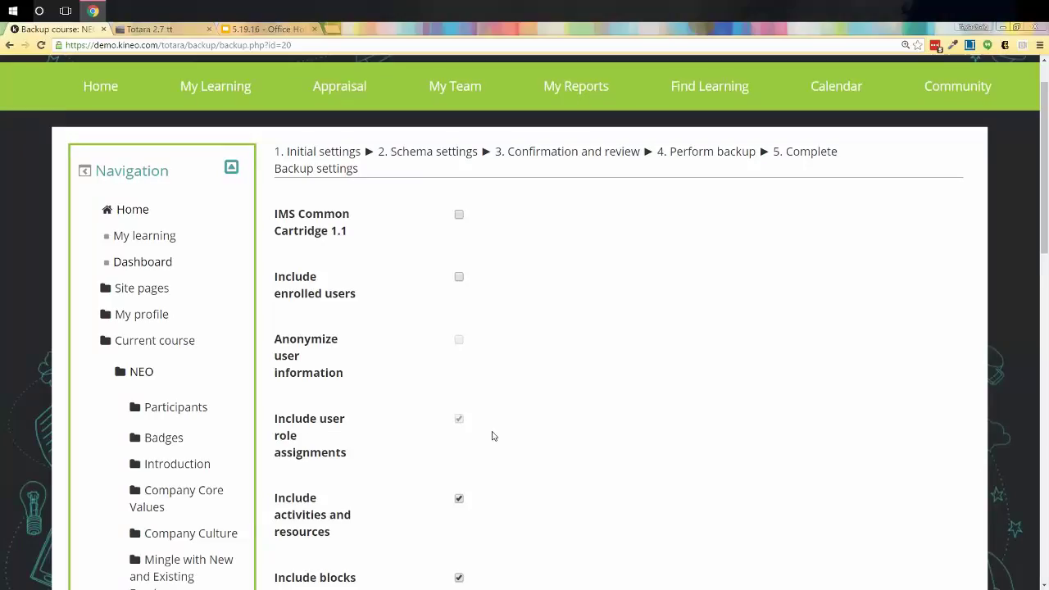
pyautogui.scroll(-4, 492, 435)
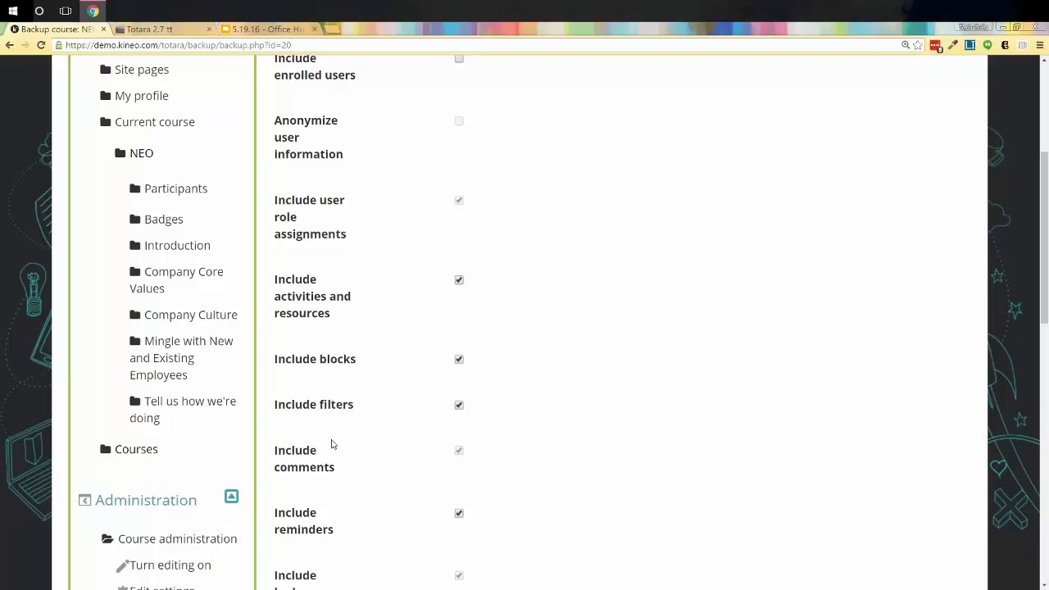
pyautogui.scroll(-2, 407, 436)
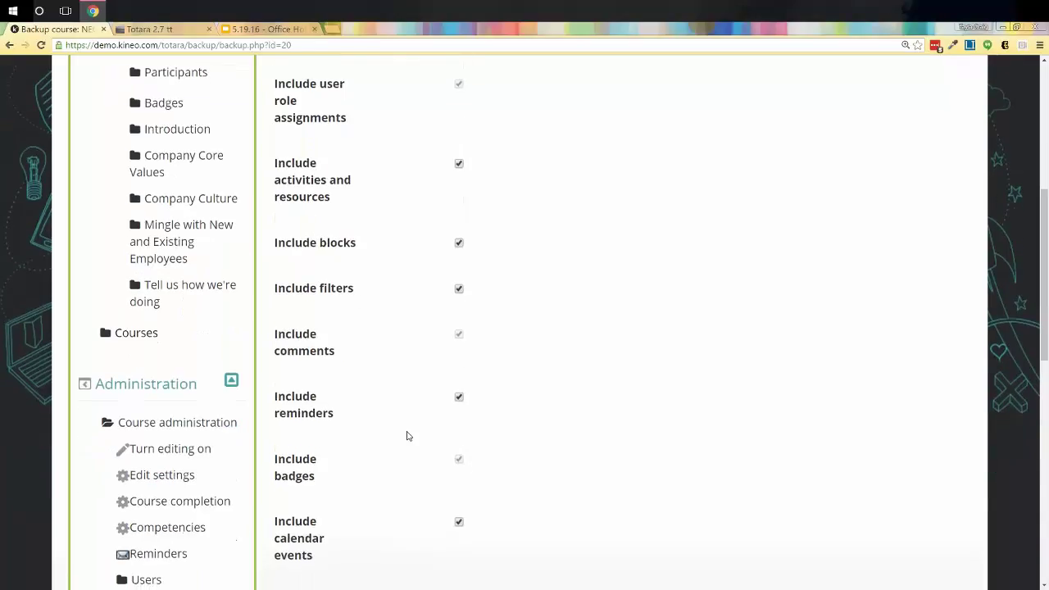
pyautogui.scroll(-2, 407, 435)
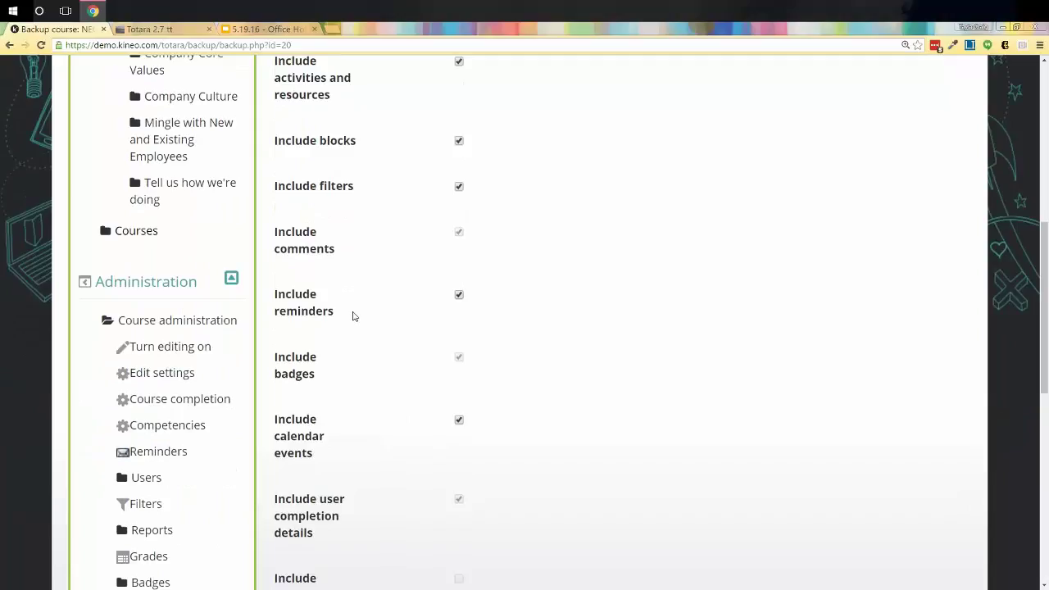
pyautogui.scroll(-2, 354, 317)
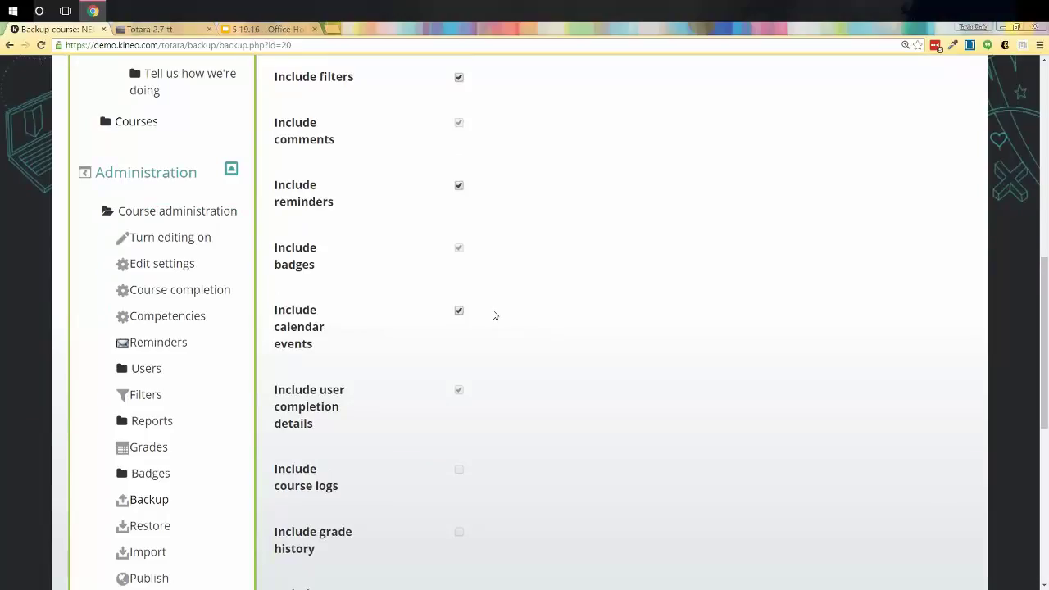
pyautogui.scroll(-3, 494, 315)
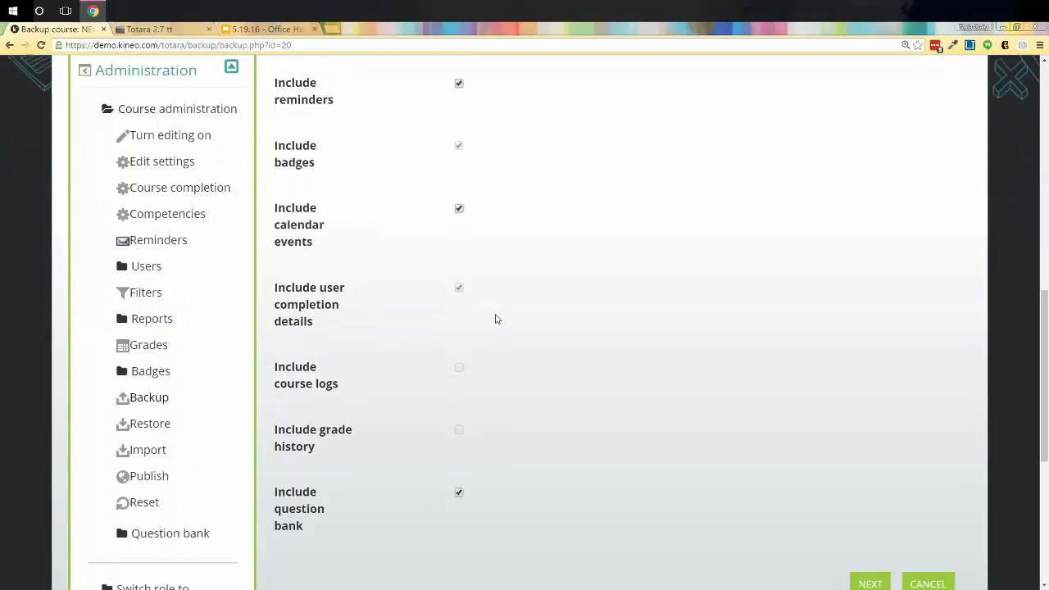
pyautogui.scroll(-1, 496, 318)
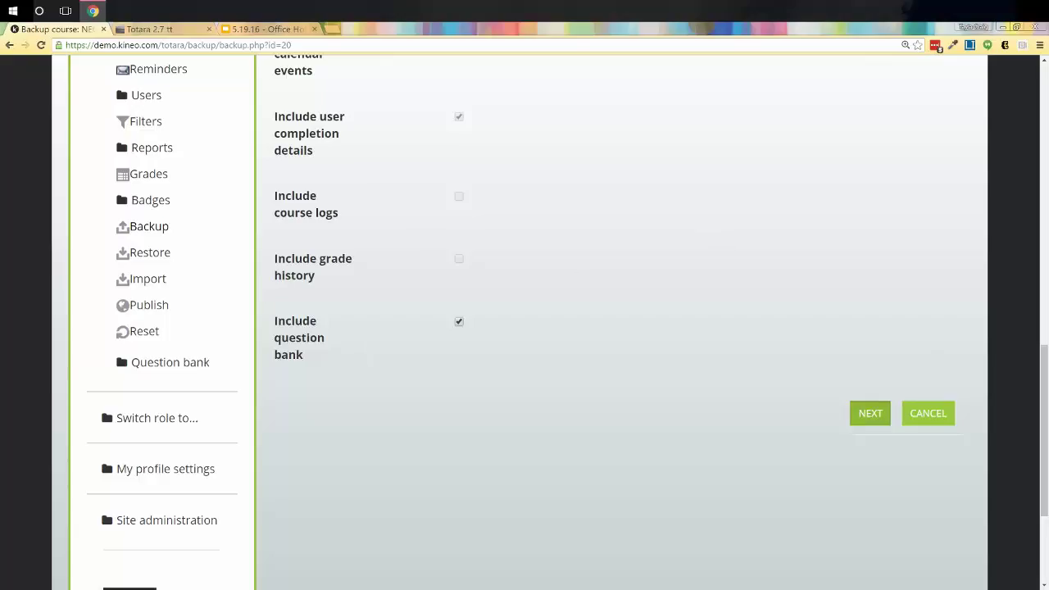
pyautogui.click(874, 414)
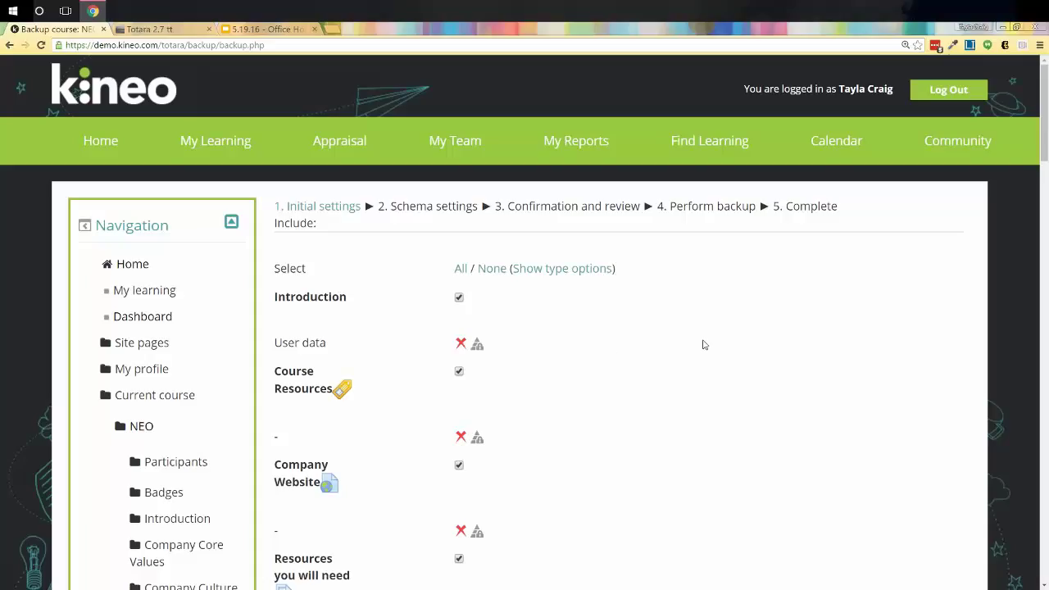
# - Keep every schema item included, toggling Core Values off and back on, and continue to review
pyautogui.scroll(-3, 703, 345)
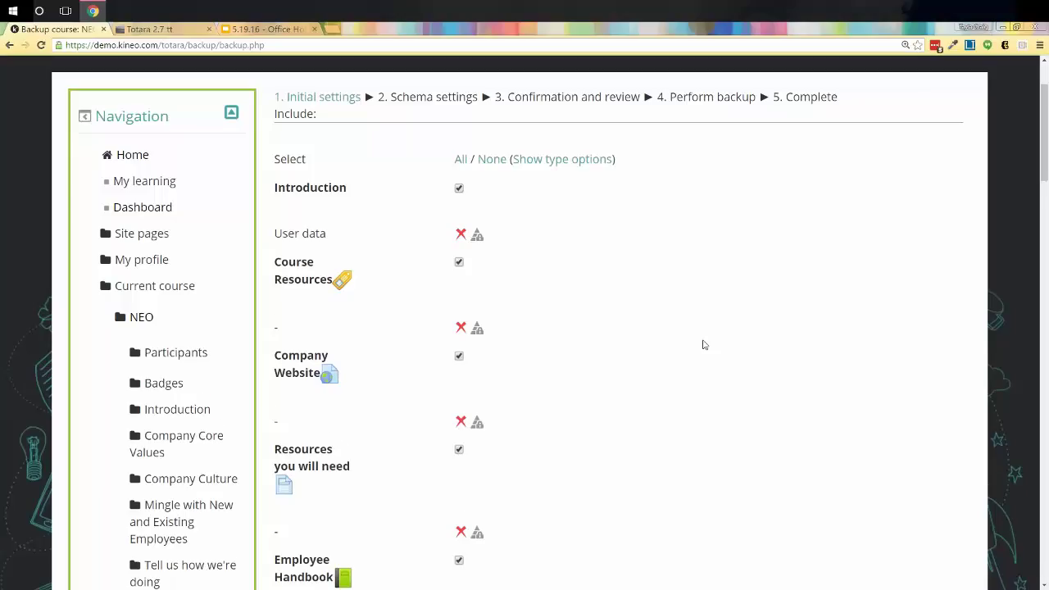
pyautogui.scroll(-1, 703, 345)
pyautogui.scroll(3, 702, 345)
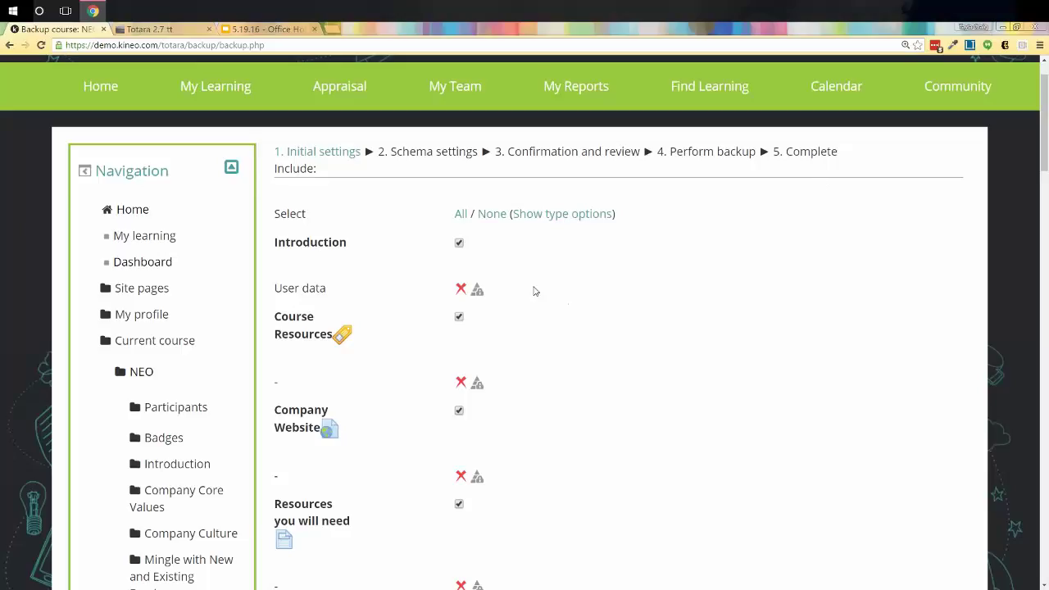
pyautogui.scroll(-1, 532, 290)
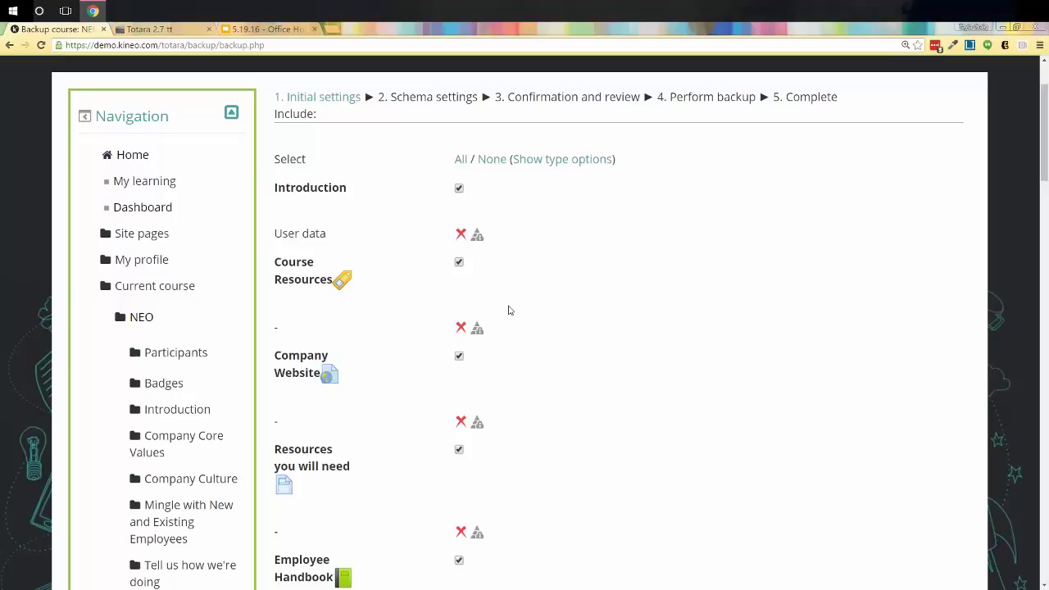
pyautogui.scroll(-1, 513, 322)
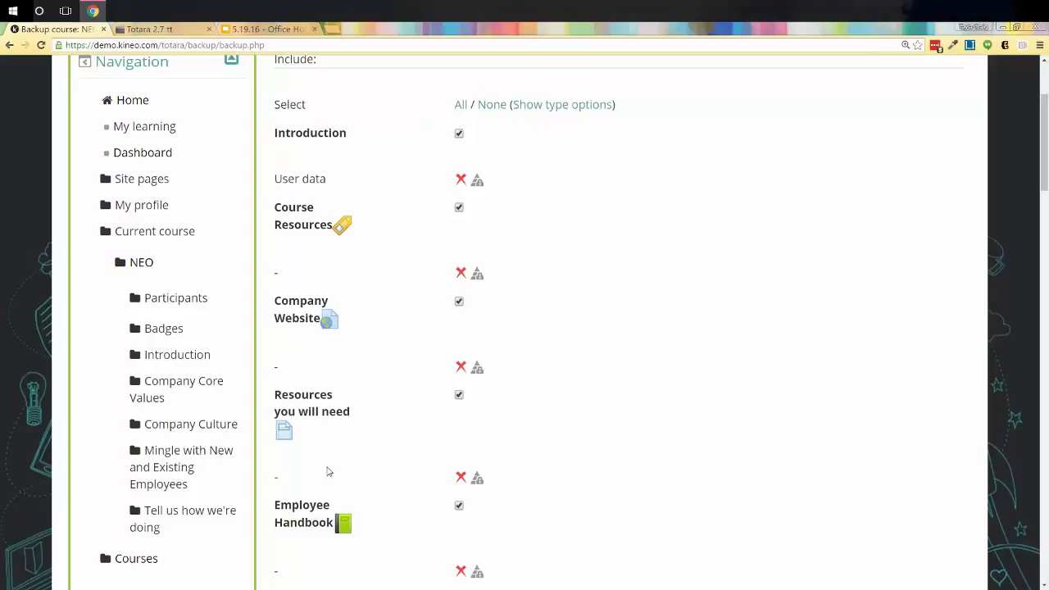
pyautogui.scroll(-5, 327, 473)
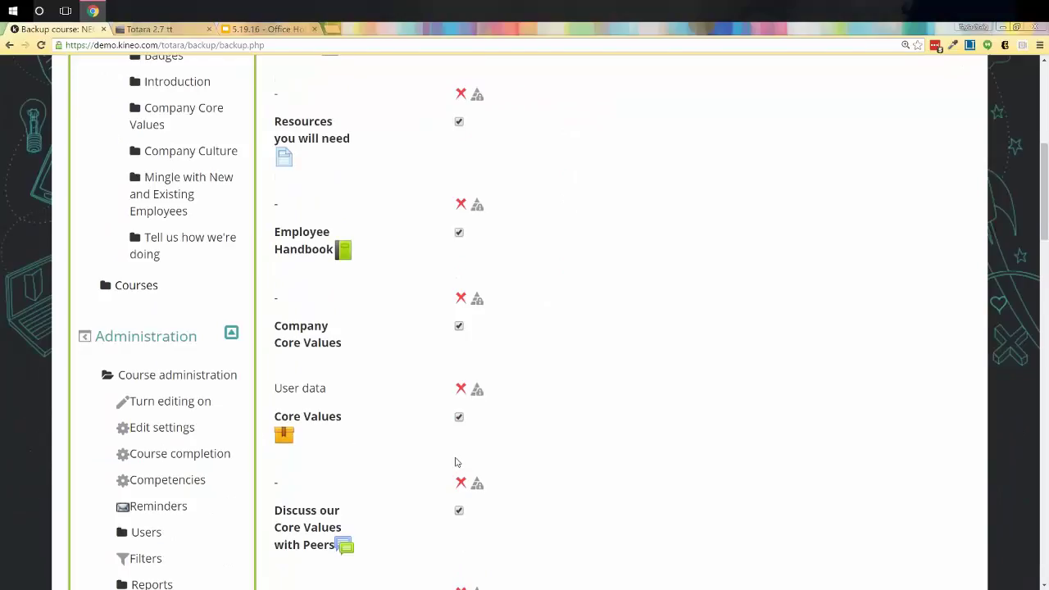
pyautogui.scroll(-1, 461, 450)
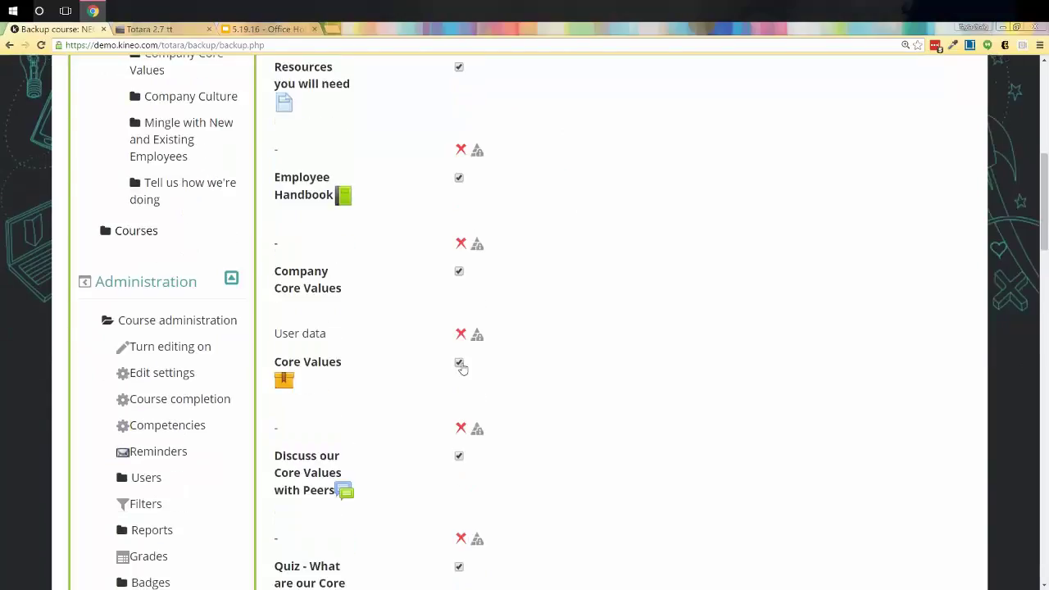
pyautogui.click(459, 363)
pyautogui.click(463, 364)
pyautogui.scroll(-5, 607, 354)
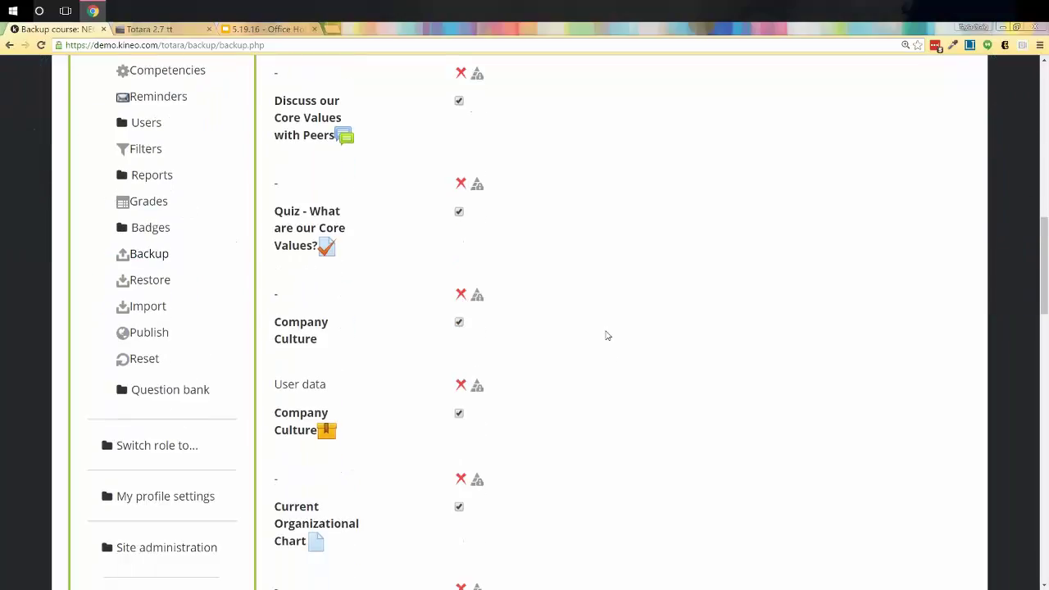
pyautogui.scroll(-15, 607, 335)
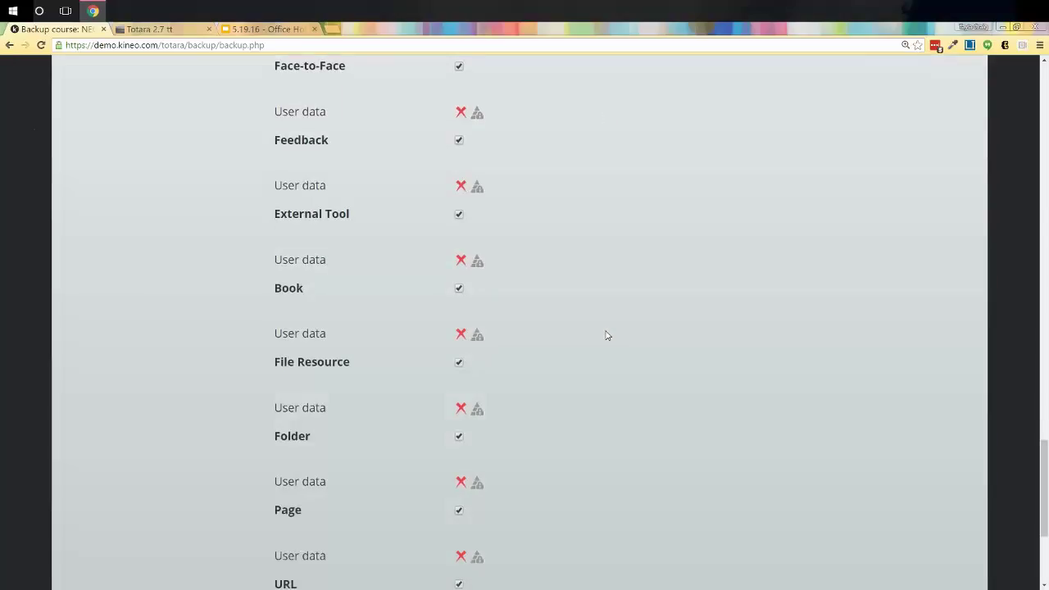
pyautogui.scroll(-3, 607, 335)
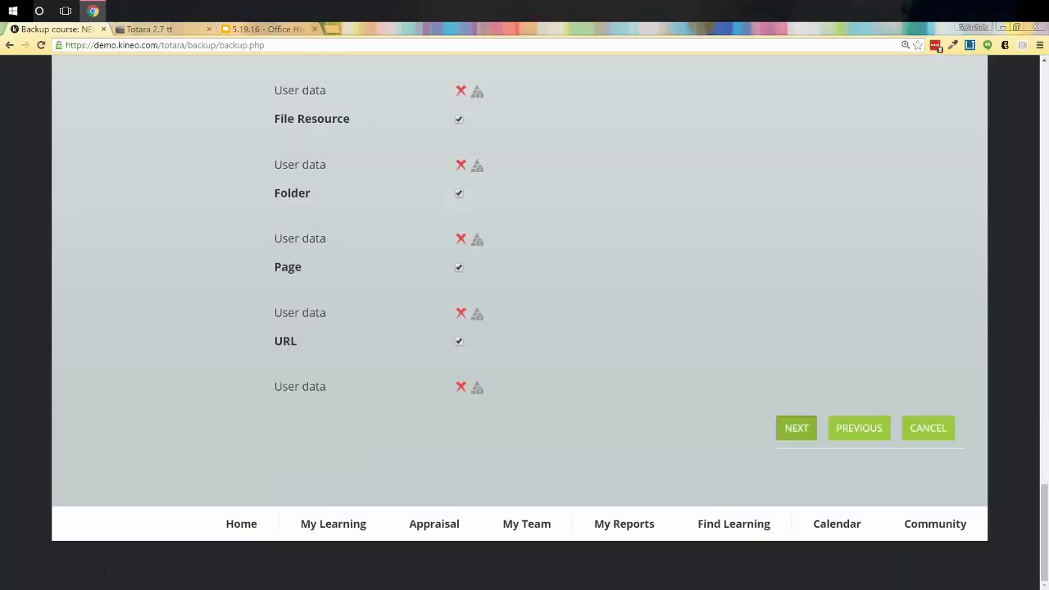
pyautogui.click(804, 435)
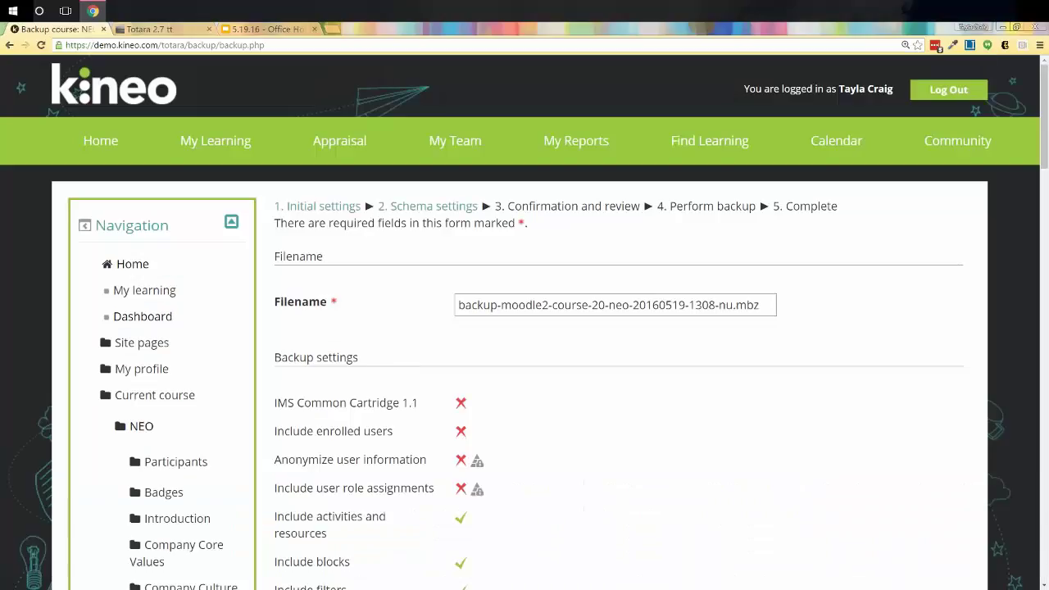
pyautogui.click(459, 306)
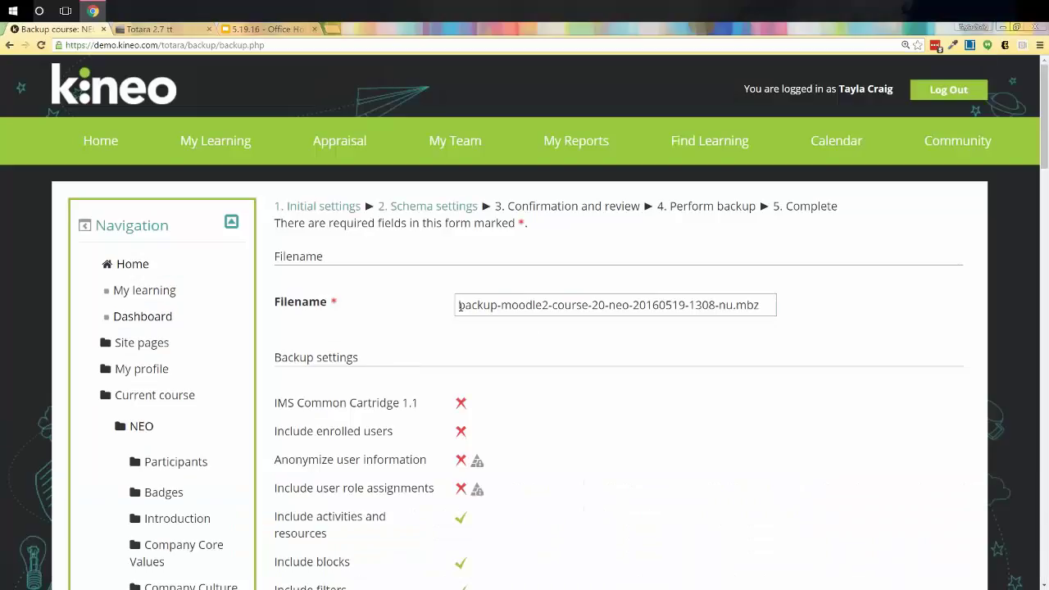
pyautogui.moveTo(460, 306); pyautogui.dragTo(734, 308)
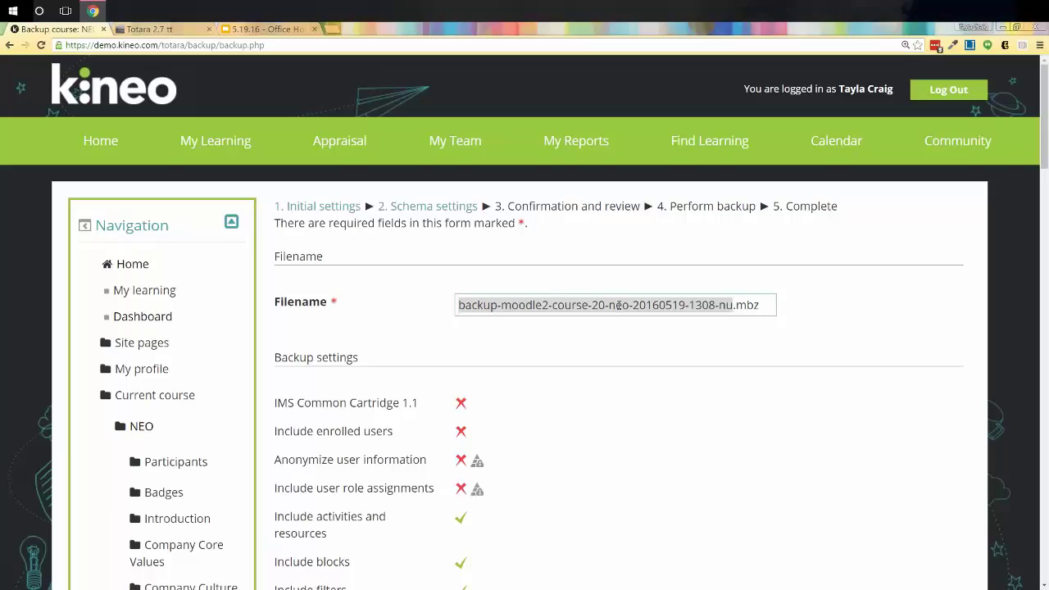
pyautogui.click(607, 306)
pyautogui.moveTo(609, 305); pyautogui.dragTo(630, 305)
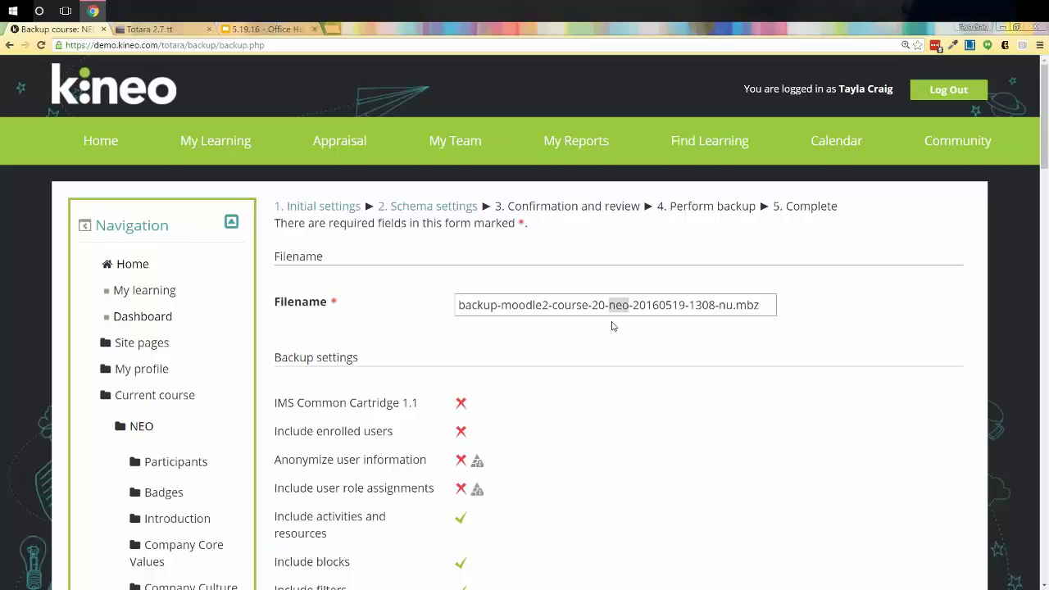
pyautogui.moveTo(633, 306); pyautogui.dragTo(687, 306)
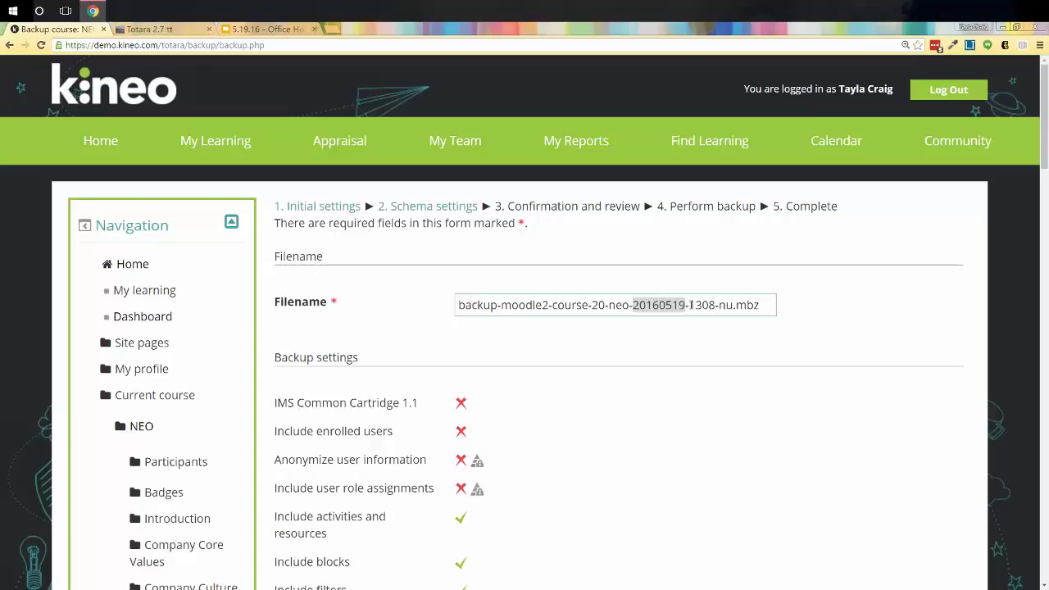
pyautogui.moveTo(690, 306); pyautogui.dragTo(718, 306)
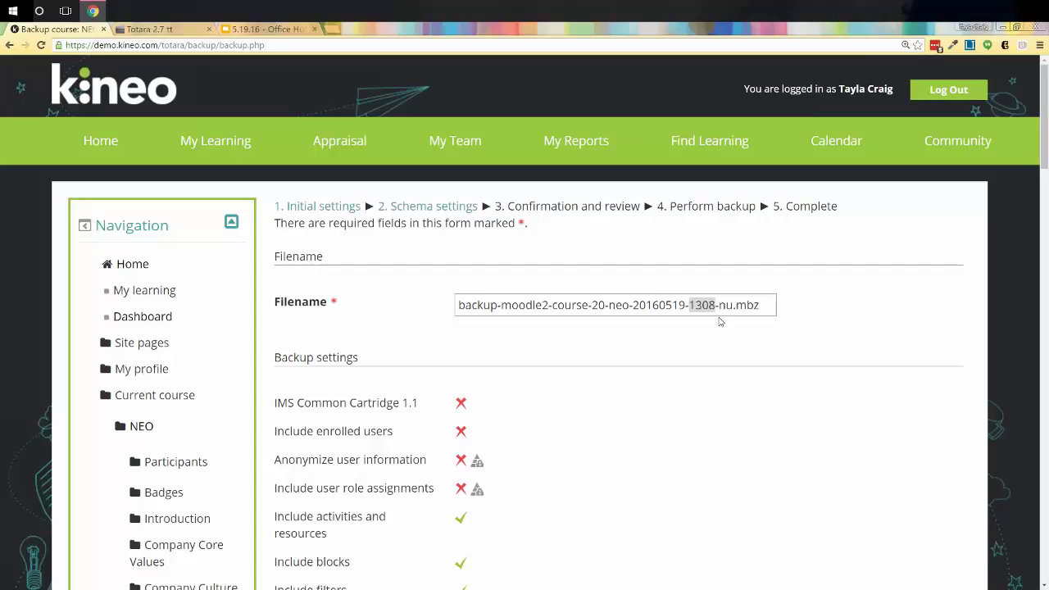
pyautogui.moveTo(733, 307); pyautogui.dragTo(395, 382)
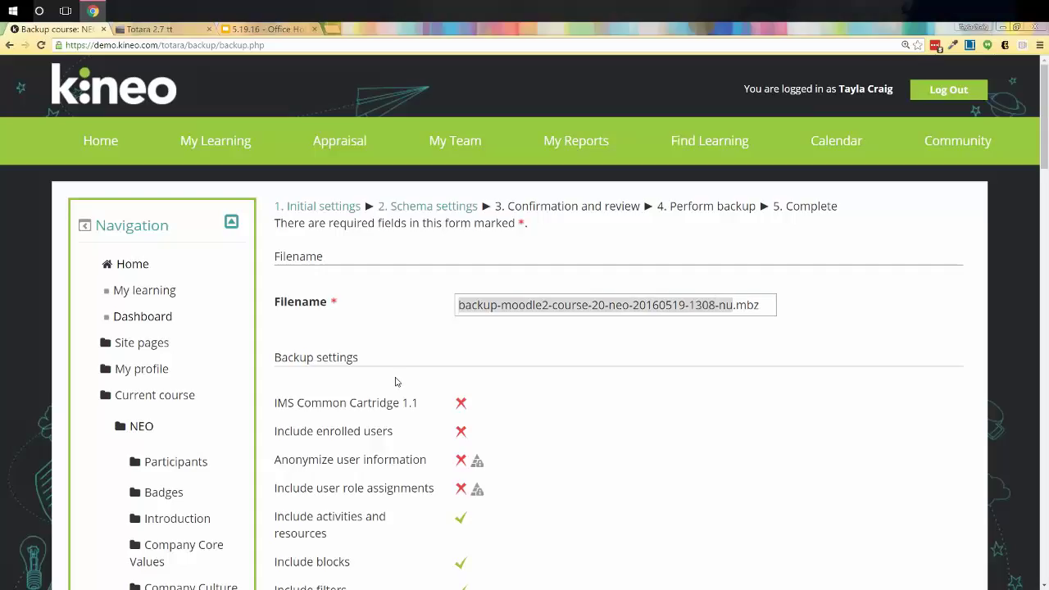
pyautogui.moveTo(774, 303); pyautogui.dragTo(736, 316)
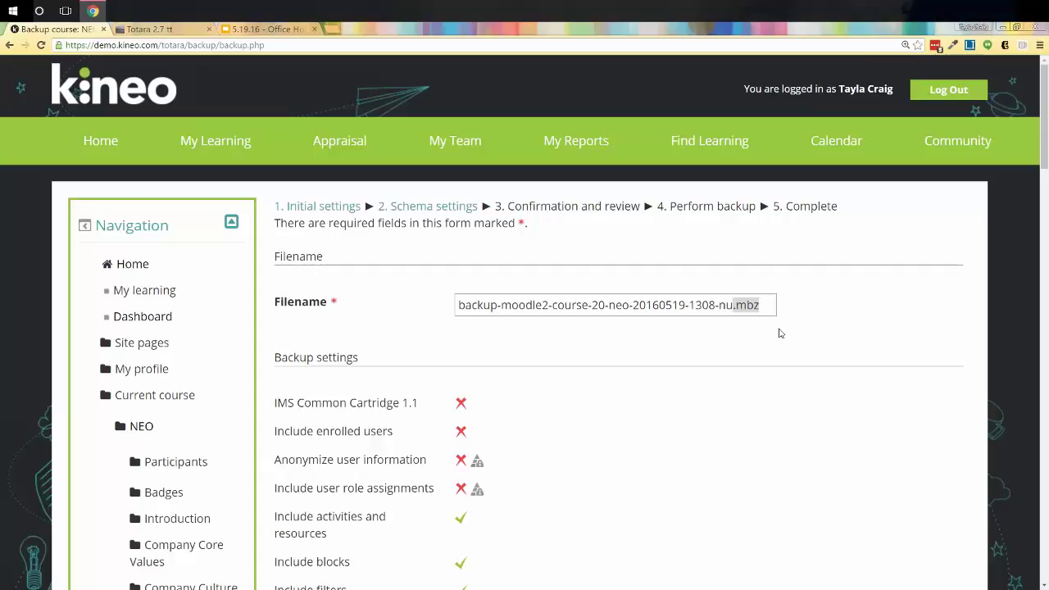
# - Review the confirmation list, noting the User data setting, and perform the backup
pyautogui.scroll(-3, 720, 398)
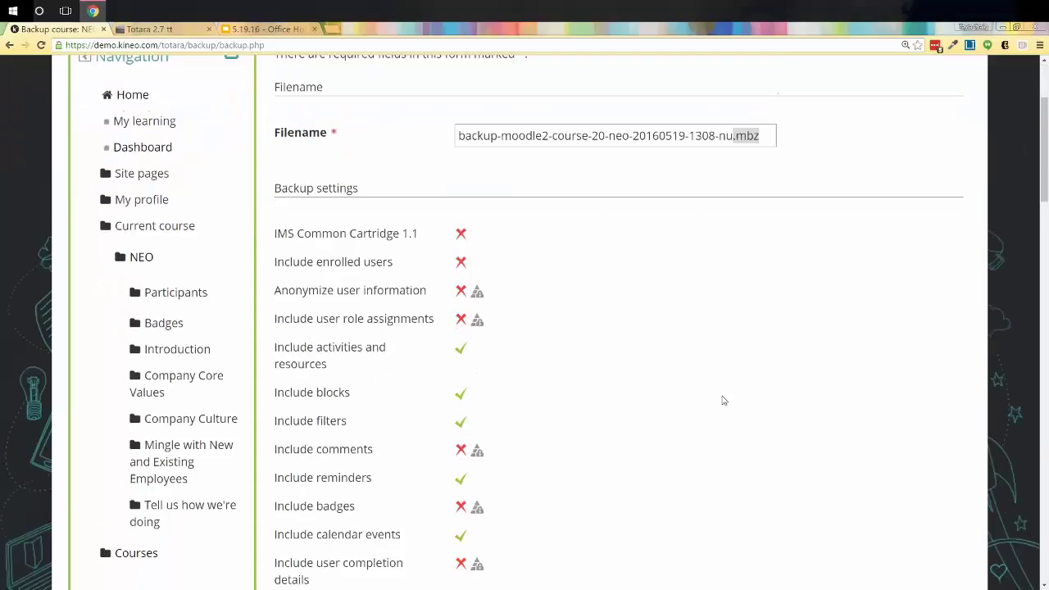
pyautogui.scroll(-5, 674, 322)
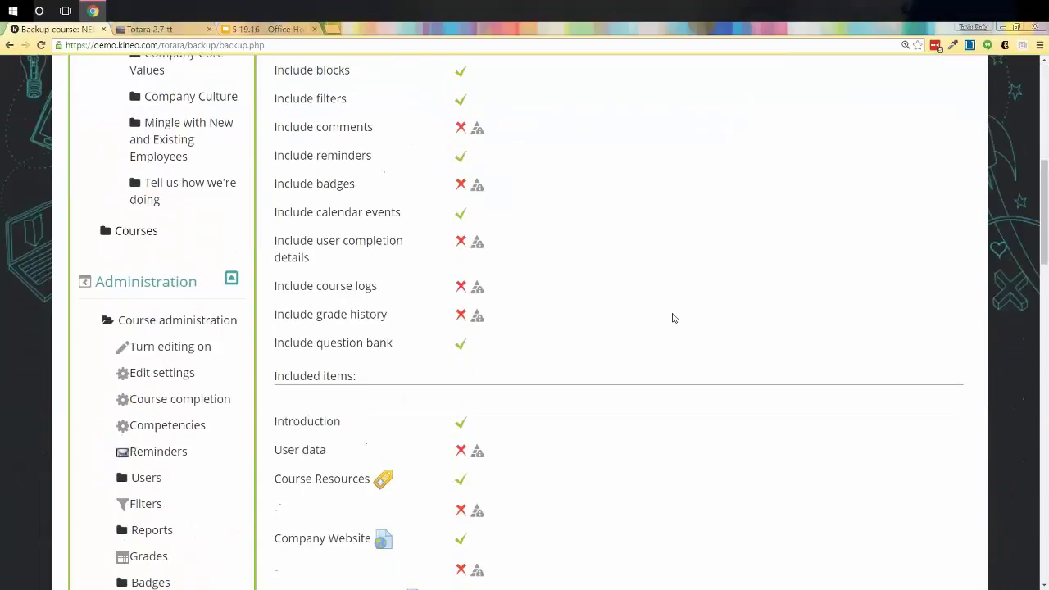
pyautogui.scroll(-2, 674, 322)
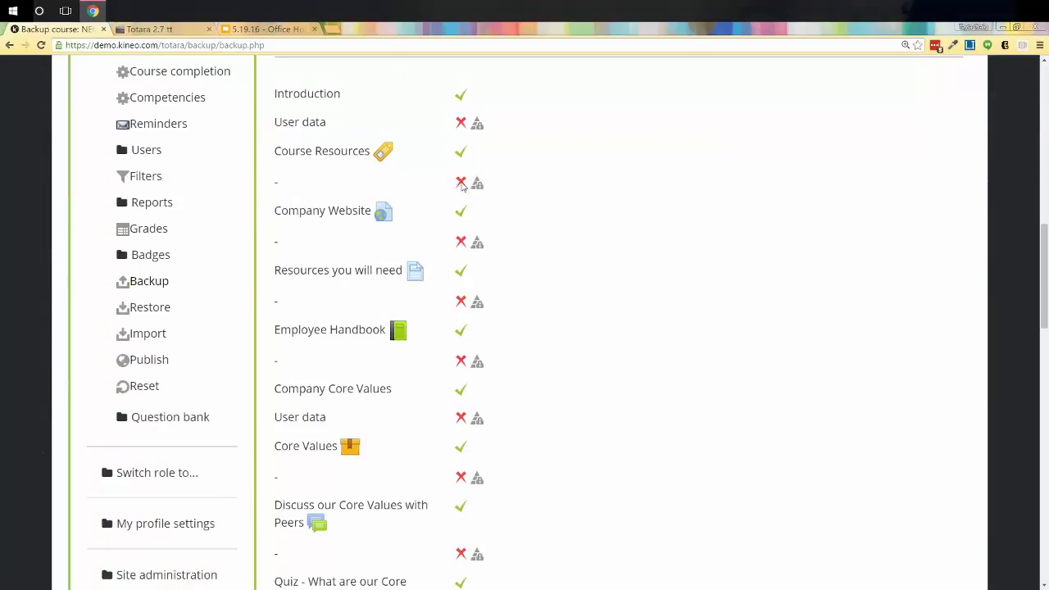
pyautogui.tripleClick(347, 125)
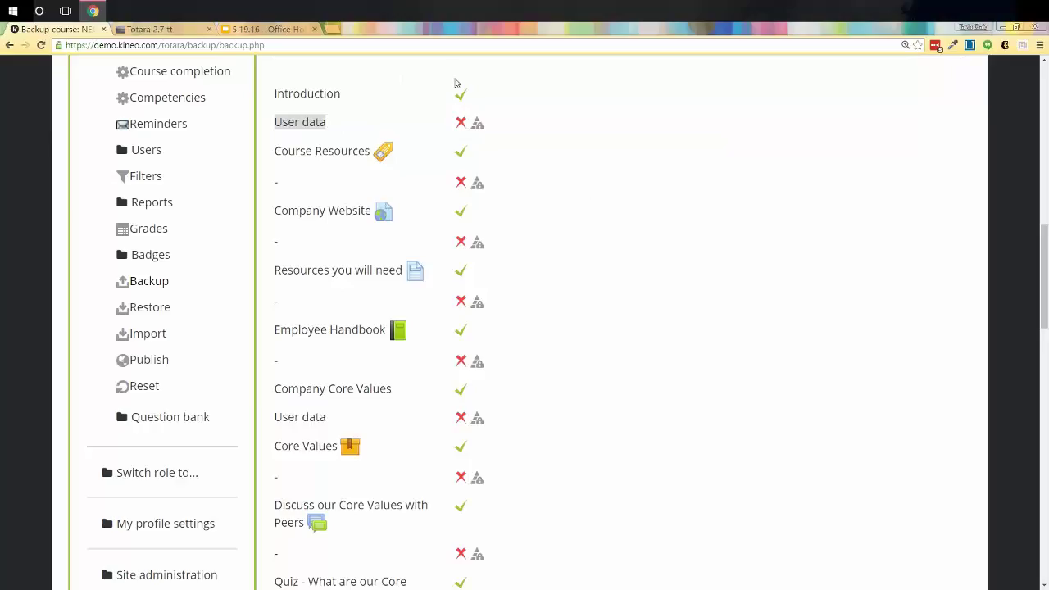
pyautogui.scroll(-3, 468, 114)
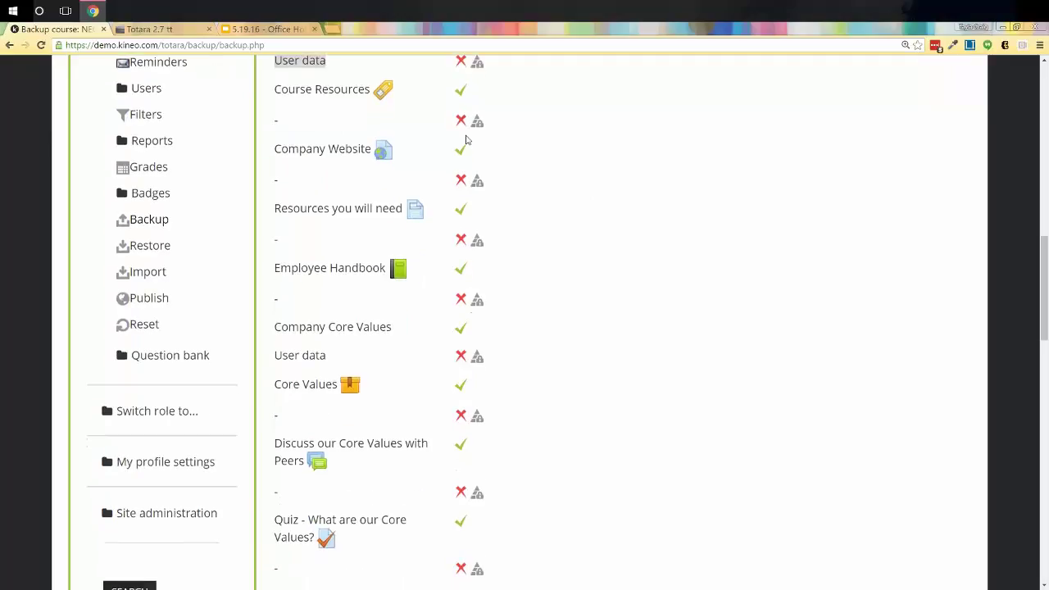
pyautogui.scroll(-10, 465, 141)
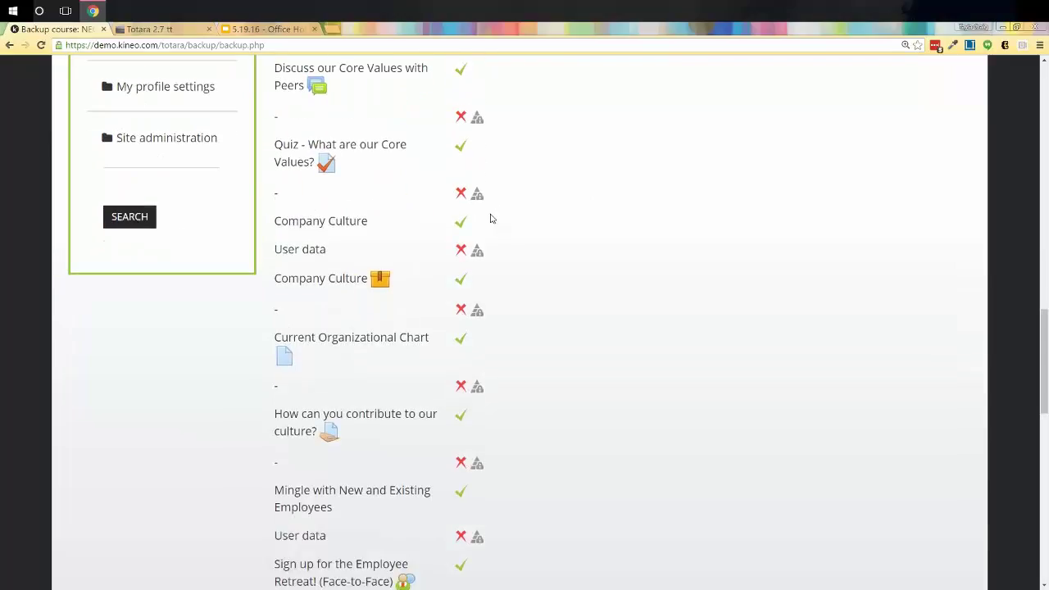
pyautogui.scroll(-7, 631, 226)
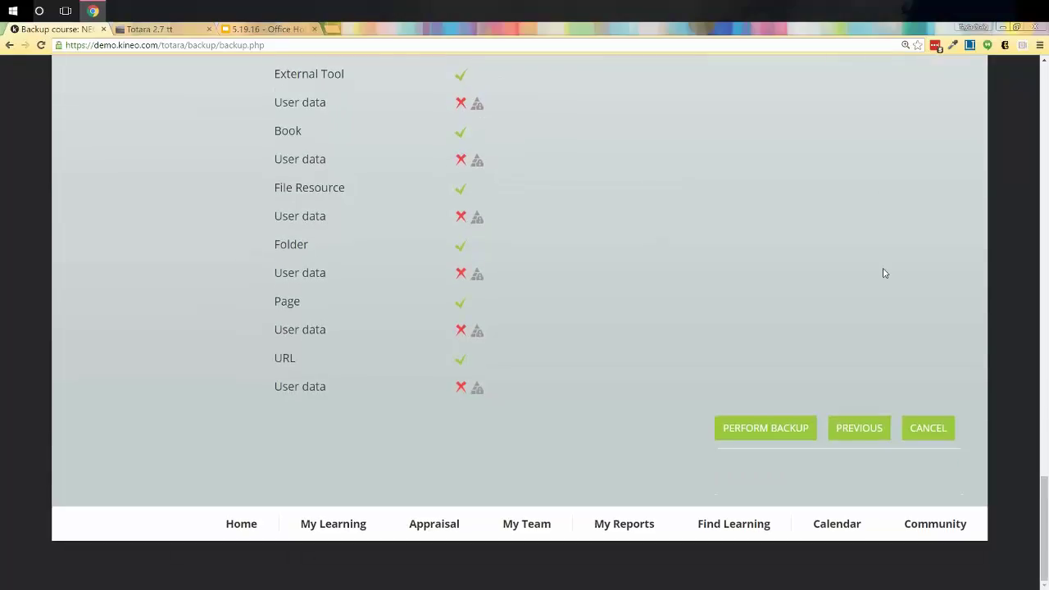
pyautogui.click(756, 433)
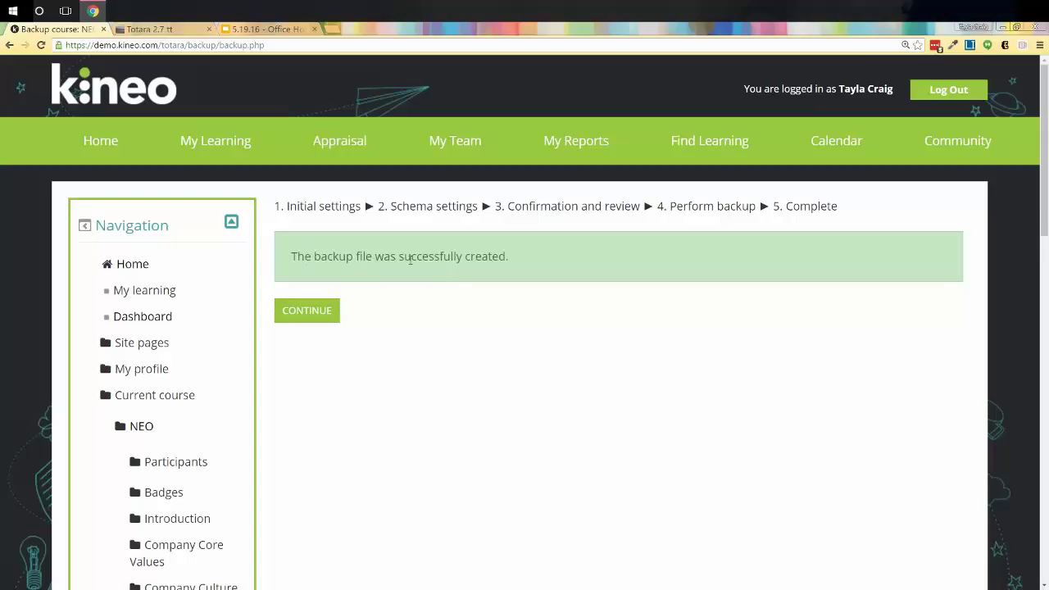
# - Continue from the backup success message to the Import a backup file page
pyautogui.click(294, 321)
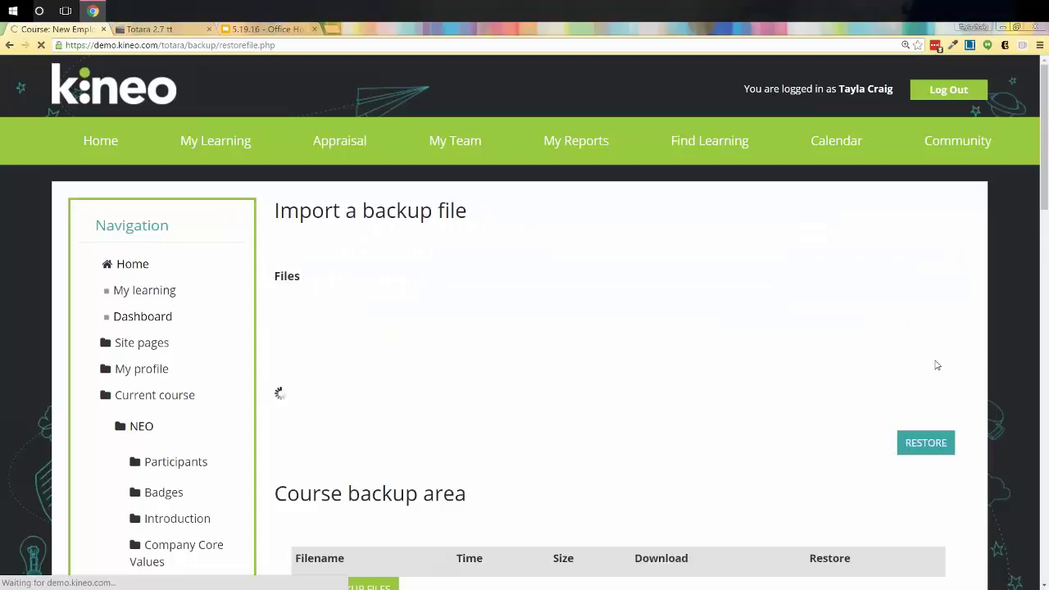
pyautogui.scroll(-4, 946, 345)
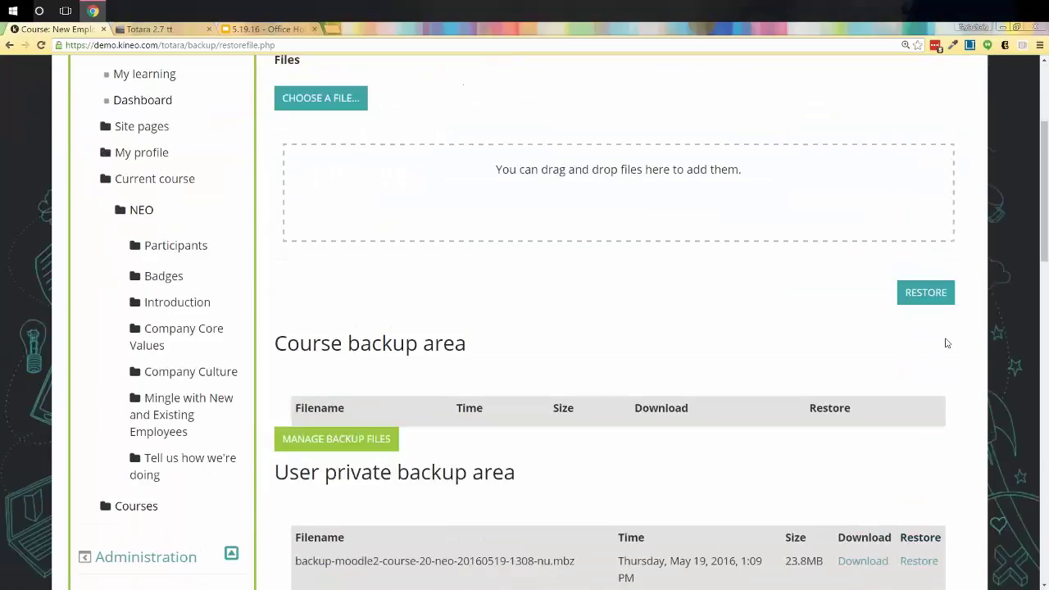
pyautogui.scroll(-2, 947, 343)
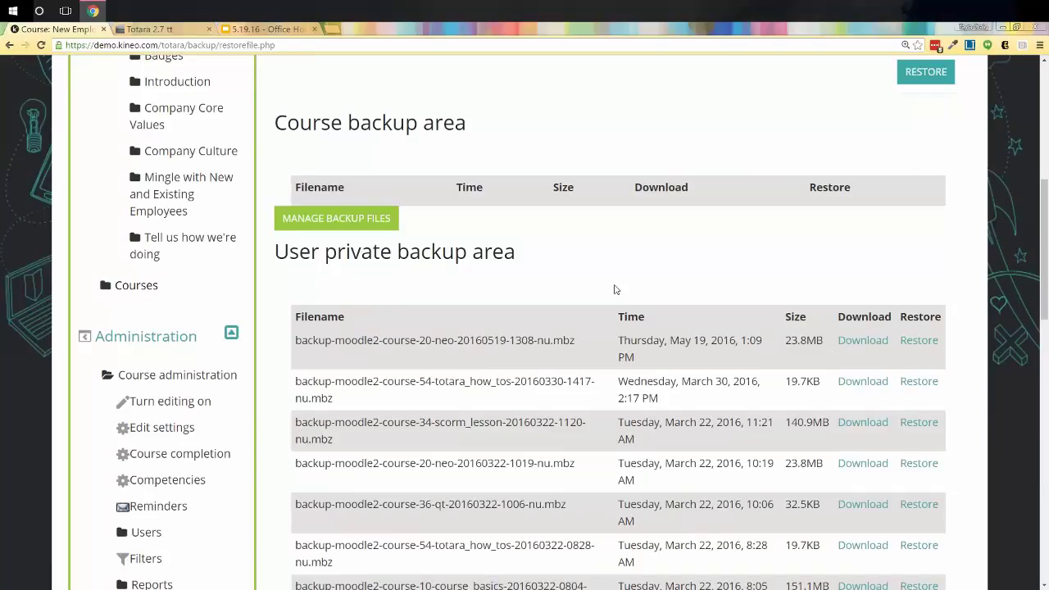
pyautogui.scroll(-1, 616, 289)
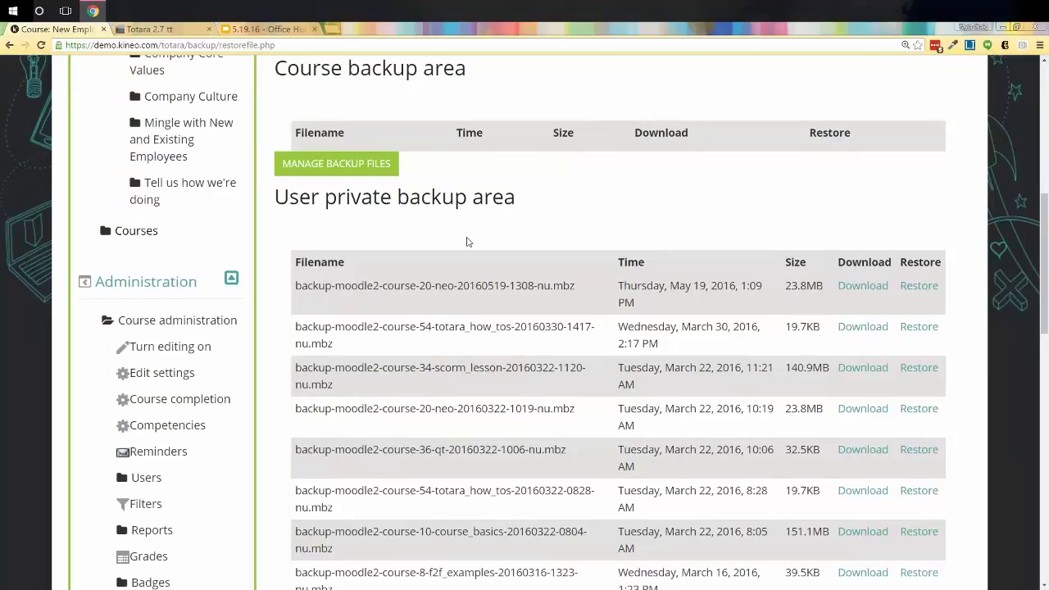
pyautogui.scroll(-1, 468, 246)
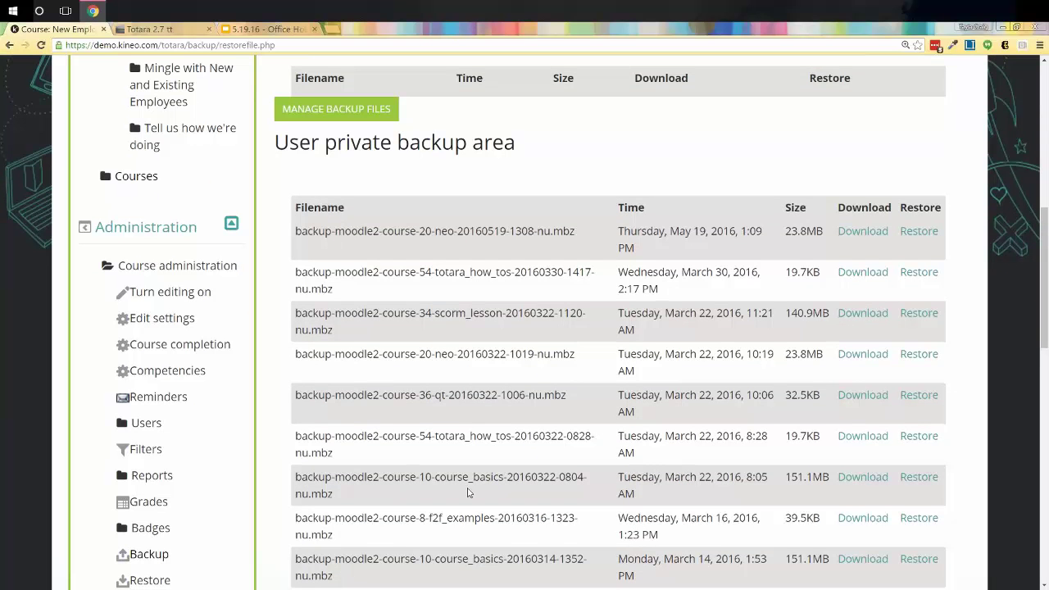
pyautogui.scroll(-2, 468, 313)
pyautogui.scroll(-6, 468, 313)
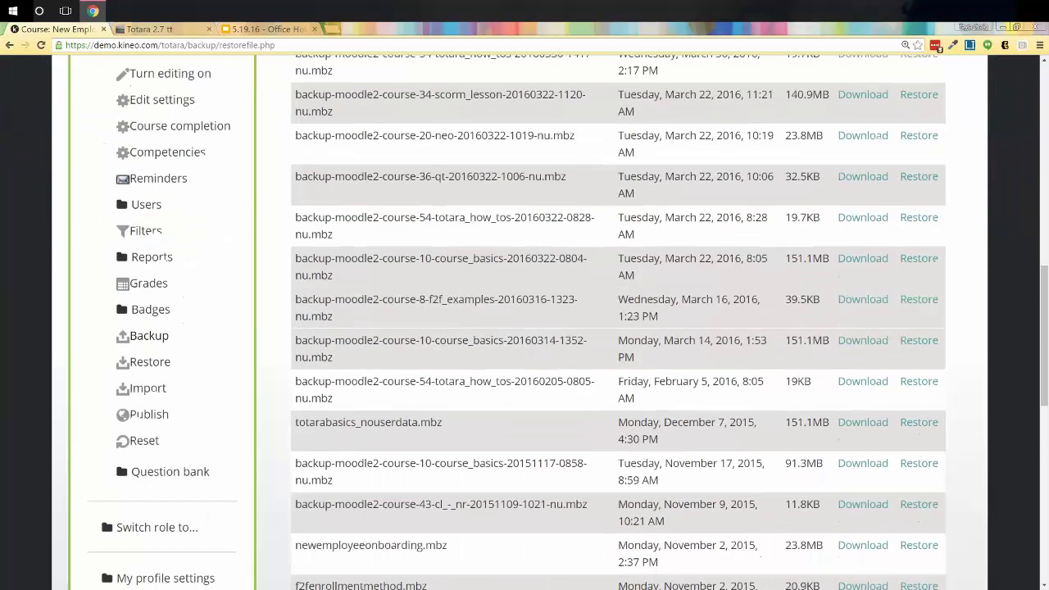
pyautogui.scroll(-3, 467, 337)
pyautogui.scroll(8, 105, 456)
pyautogui.scroll(4, 120, 515)
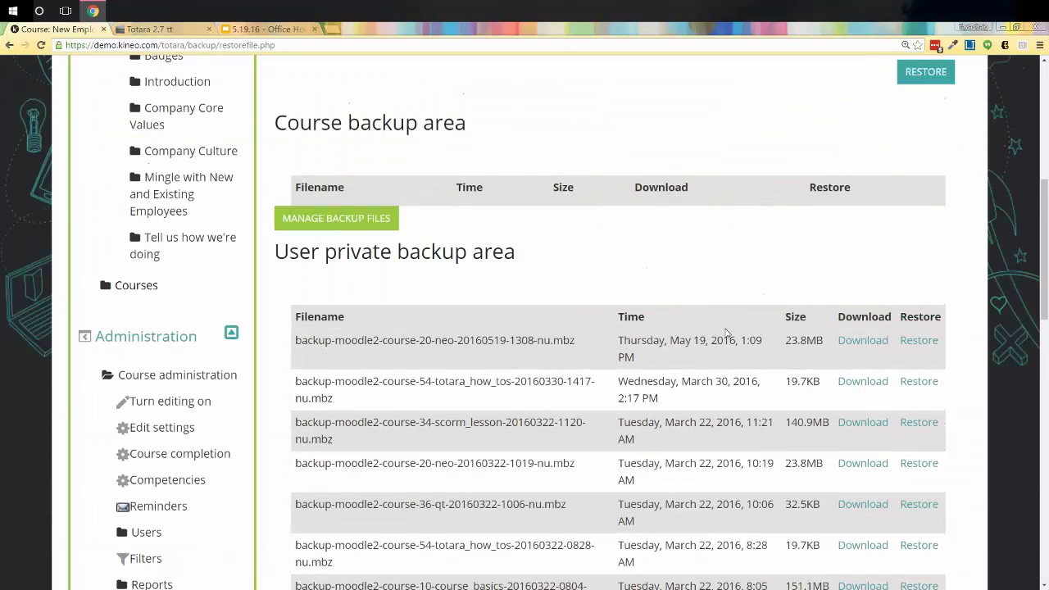
pyautogui.moveTo(619, 340); pyautogui.dragTo(751, 344)
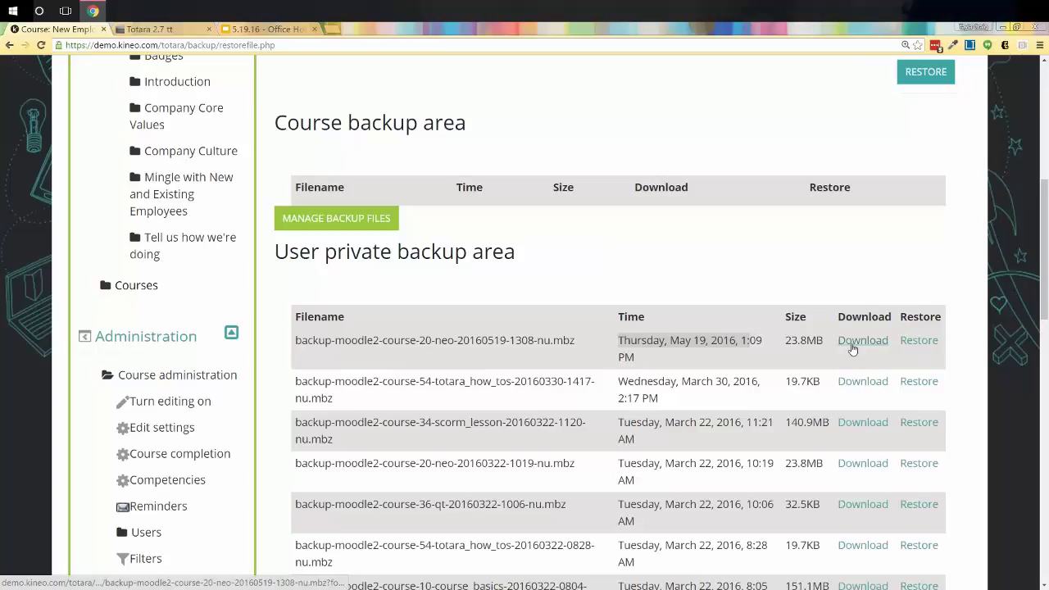
pyautogui.click(853, 347)
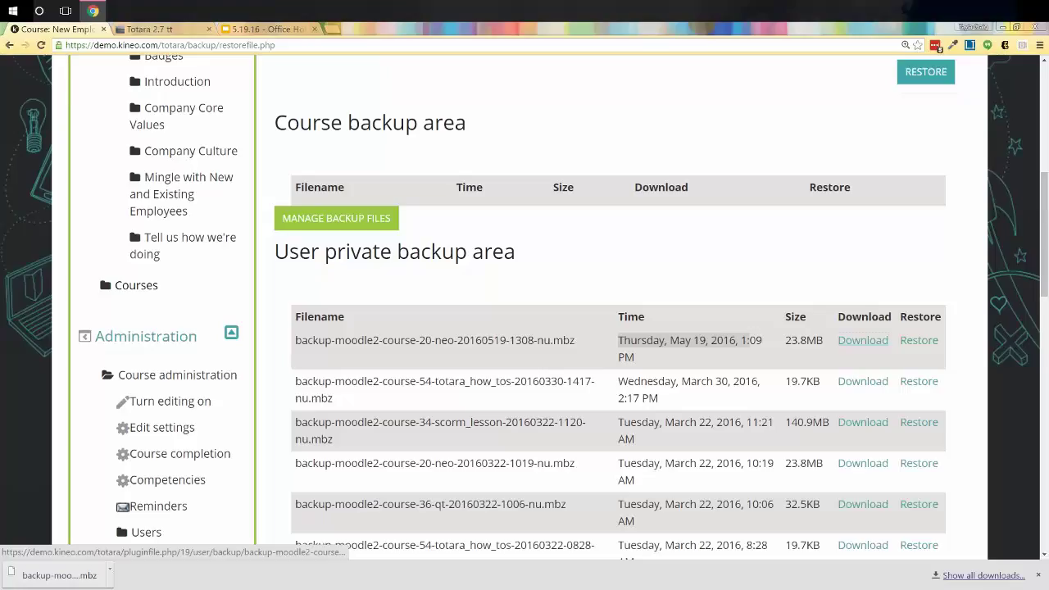
pyautogui.click(109, 568)
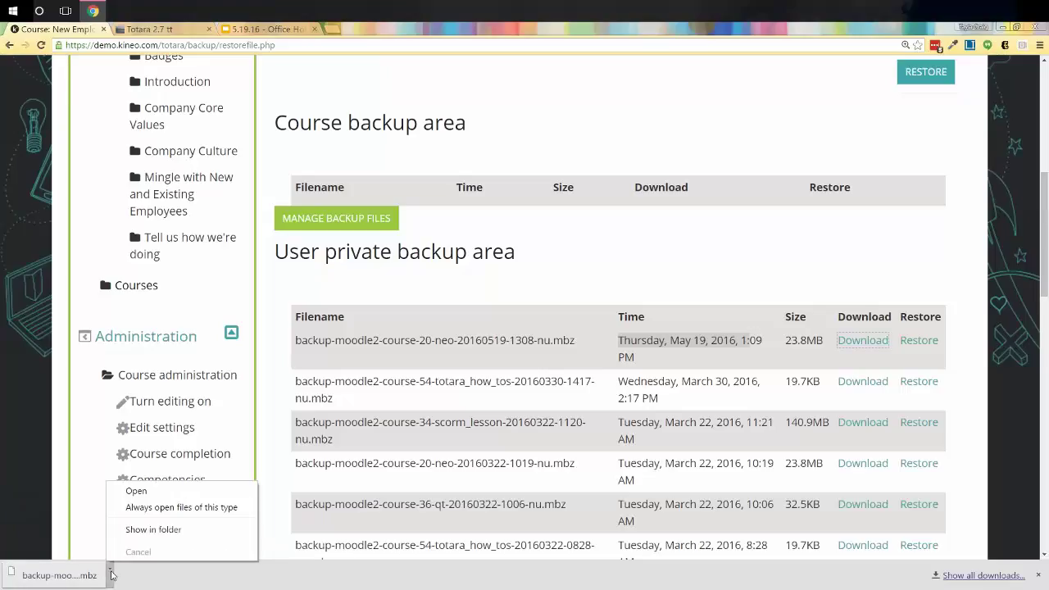
pyautogui.click(150, 529)
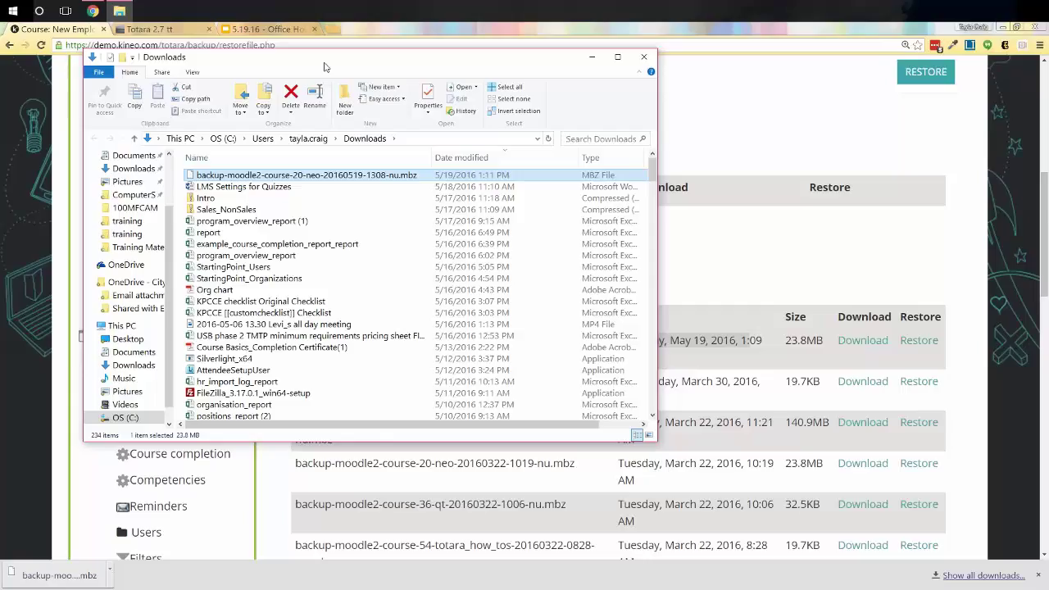
pyautogui.click(643, 57)
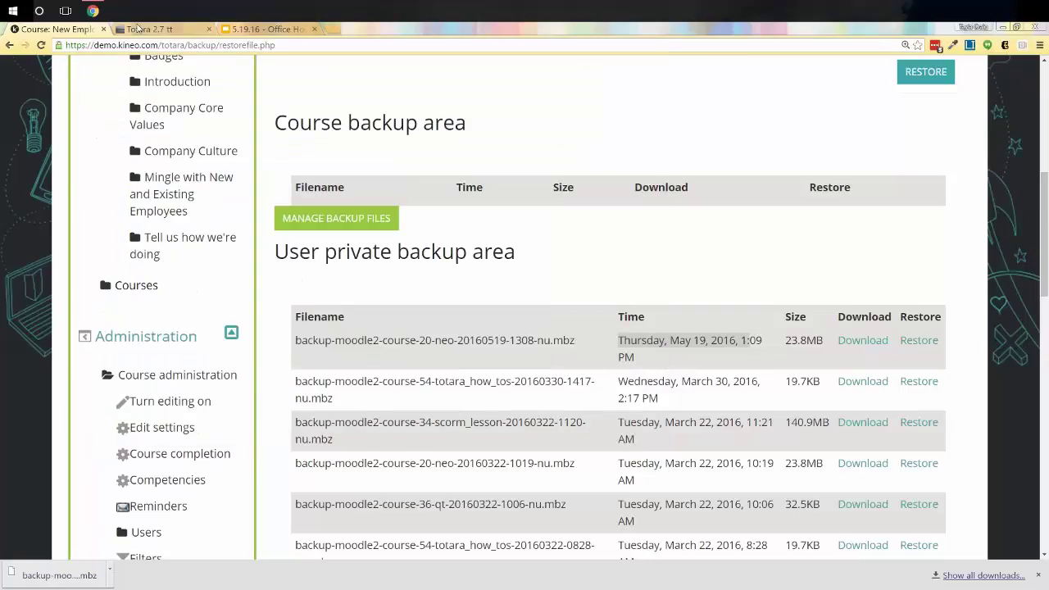
pyautogui.click(143, 30)
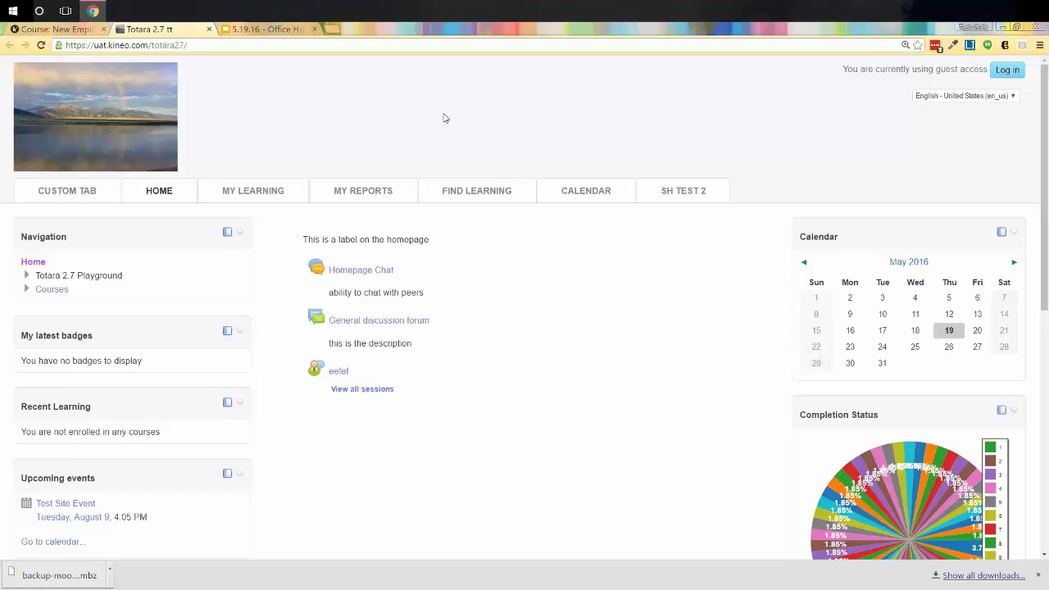
# - Return to the Totara 2.7 UAT site home page and scroll back to its top
pyautogui.moveTo(461, 220)
pyautogui.scroll(-3, 628, 473)
pyautogui.scroll(2, 565, 434)
pyautogui.scroll(2, 565, 434)
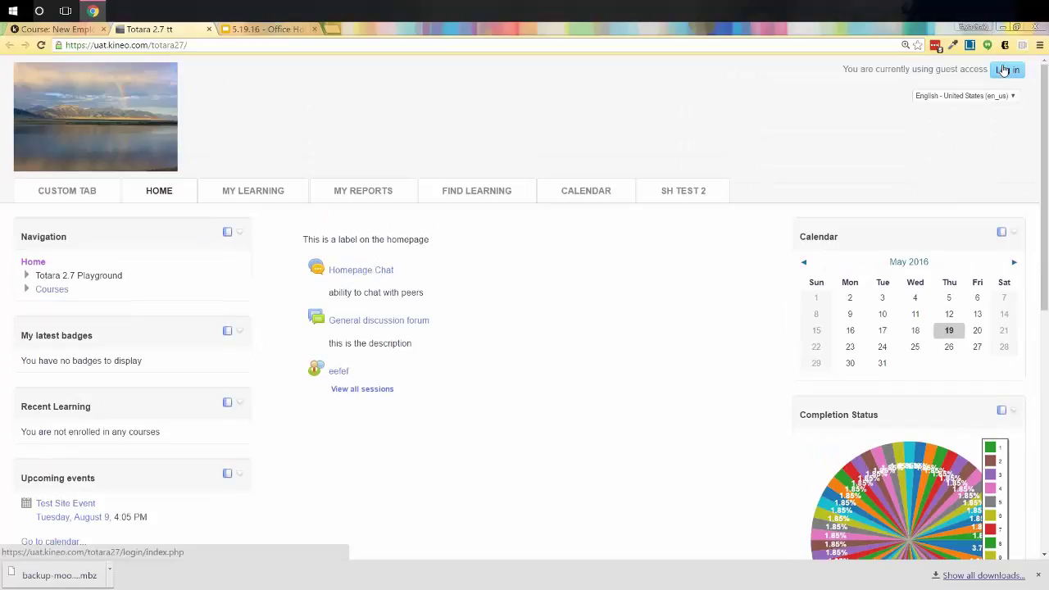
# - Log in to the UAT site as administrator with the saved username and the account password
pyautogui.click(1003, 70)
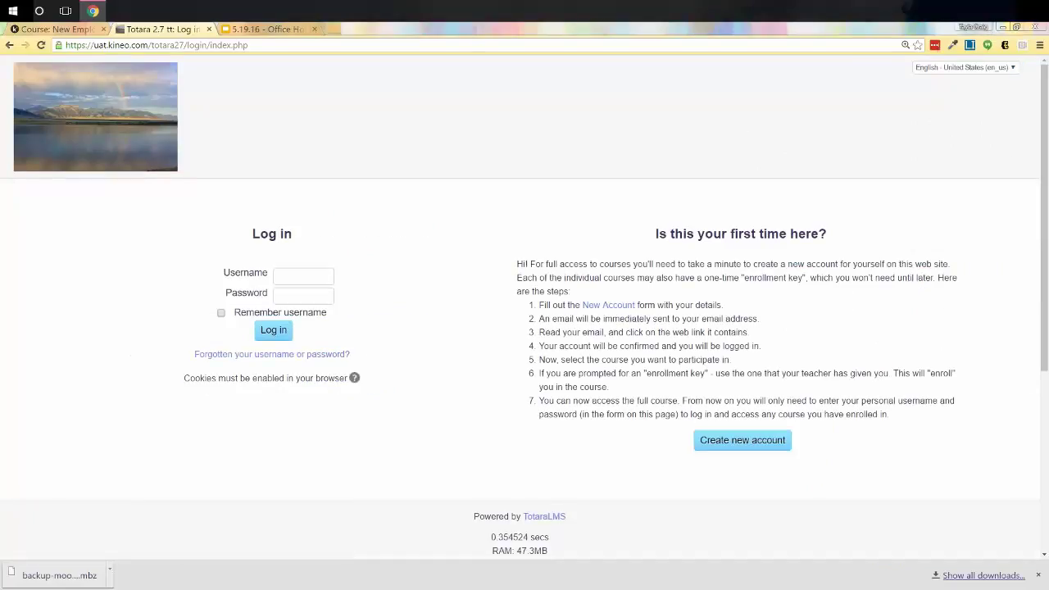
pyautogui.click(314, 279)
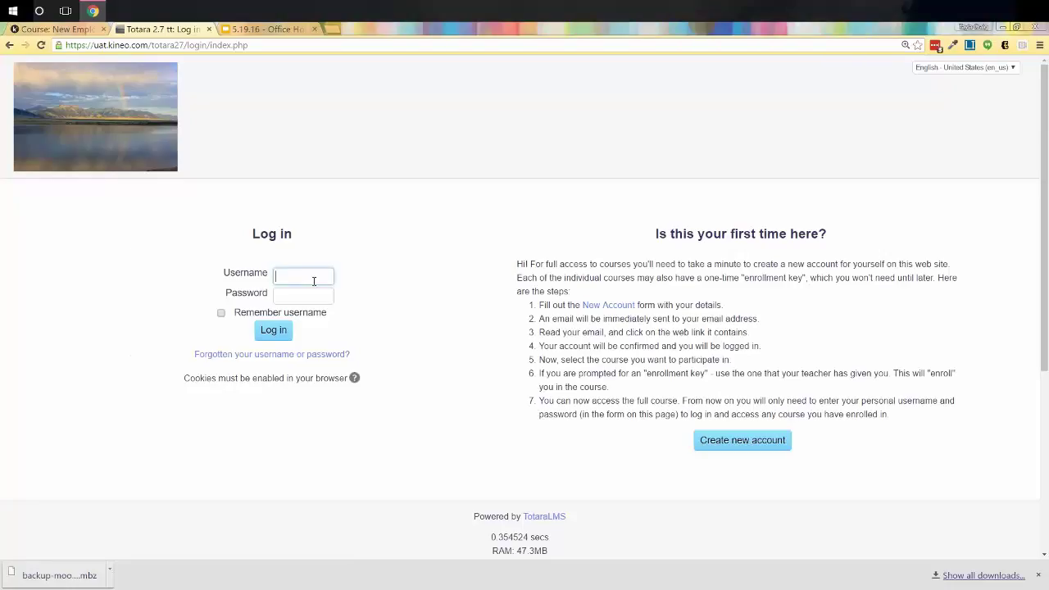
pyautogui.write('ad')
pyautogui.click(291, 292)
pyautogui.click(304, 295)
pyautogui.hotkey('ctrl', 'v')
pyautogui.click(273, 331)
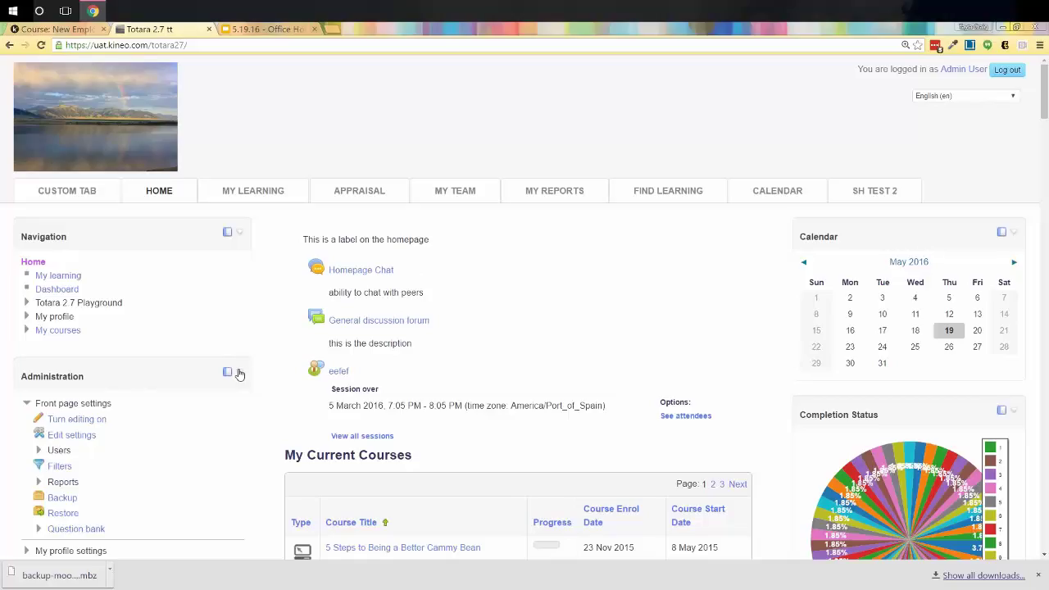
# - Open Manage courses and categories under Site administration > Courses in the Administration block
pyautogui.scroll(-3, 240, 374)
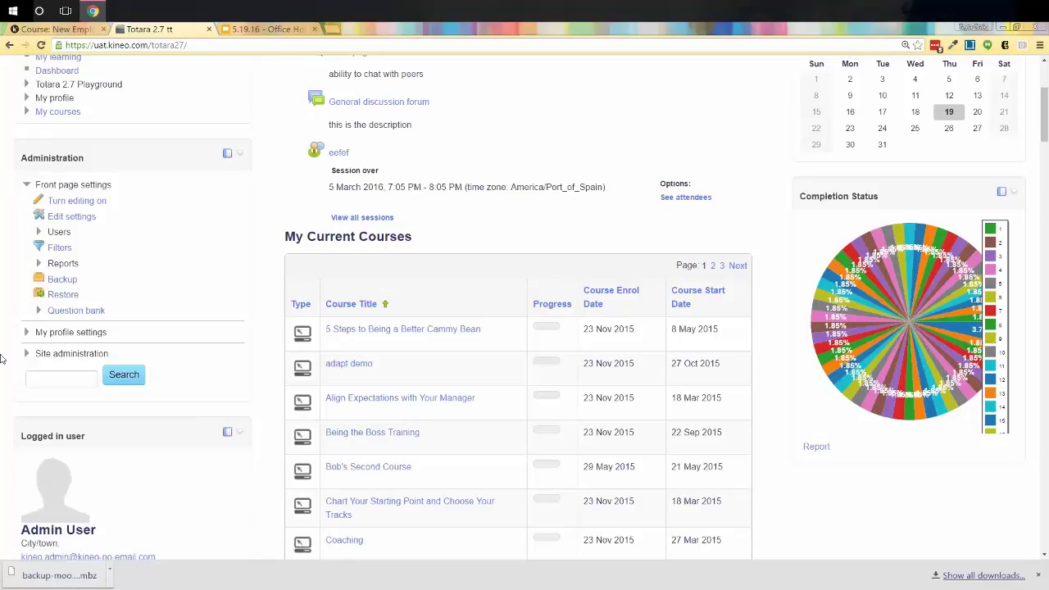
pyautogui.click(25, 356)
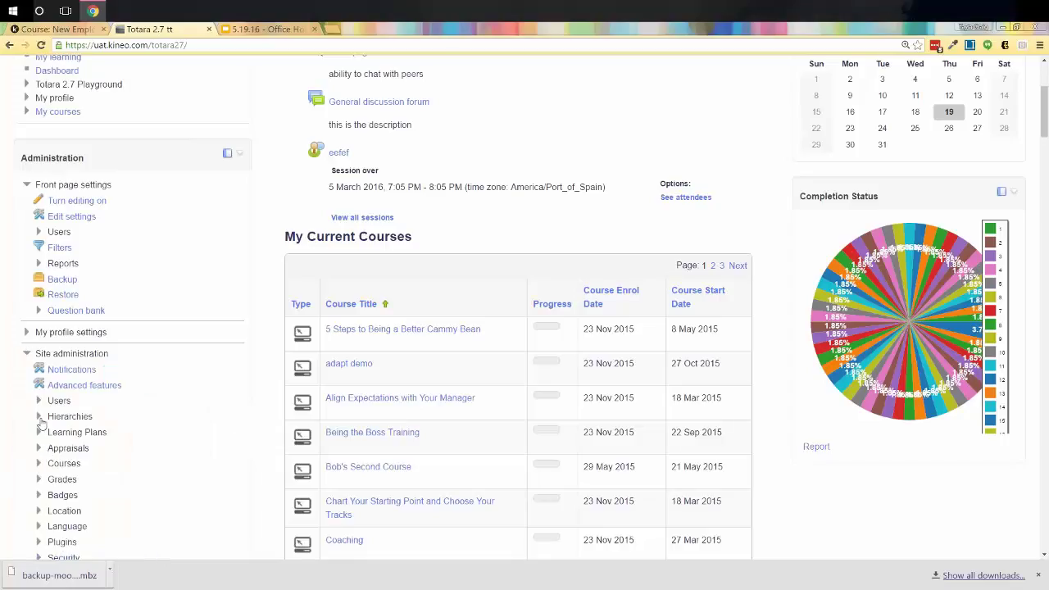
pyautogui.click(41, 465)
pyautogui.click(93, 480)
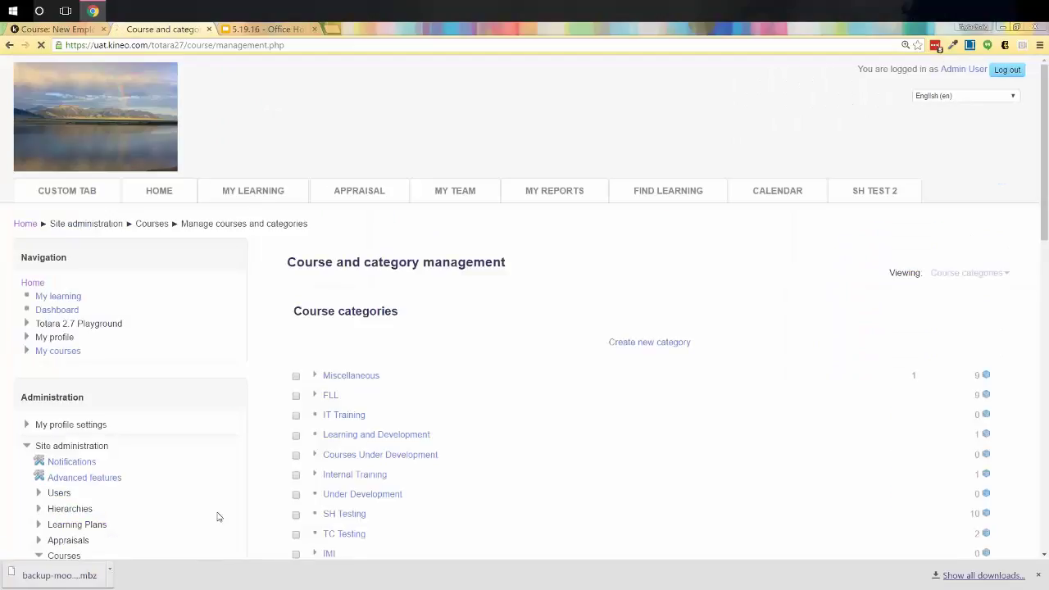
# - Browse into the TC Testing category and open the Course 2 course page
pyautogui.click(344, 416)
pyautogui.scroll(-2, 738, 433)
pyautogui.scroll(-1, 680, 438)
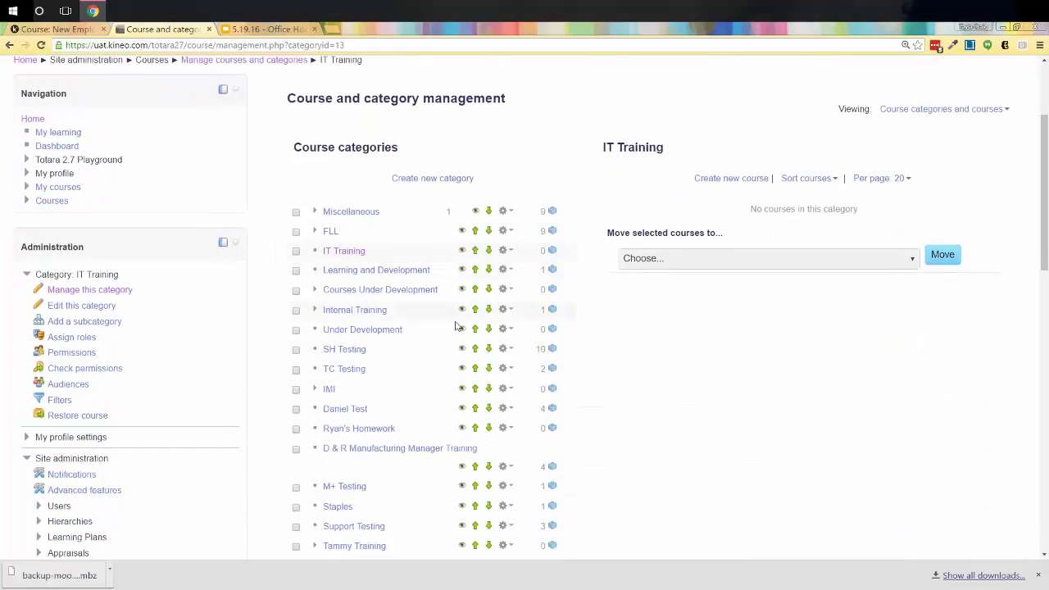
pyautogui.click(337, 370)
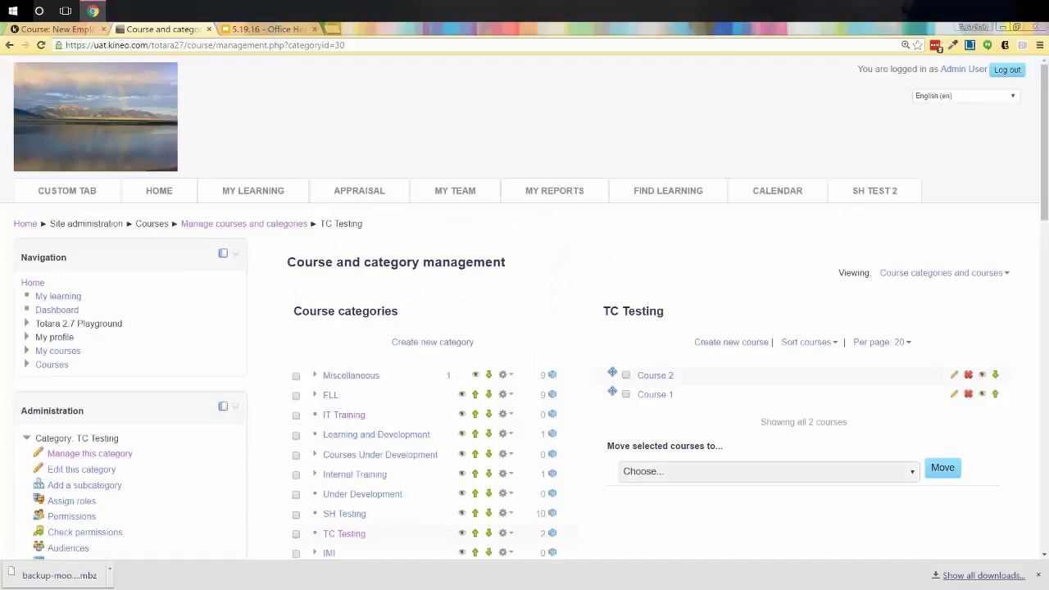
pyautogui.click(652, 376)
pyautogui.scroll(-10, 726, 432)
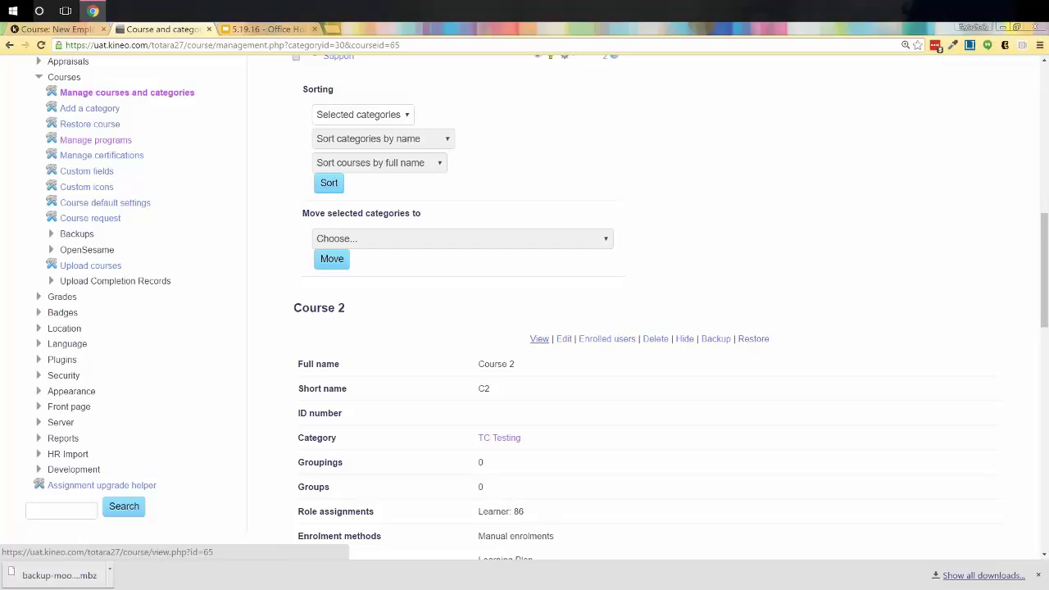
pyautogui.click(540, 342)
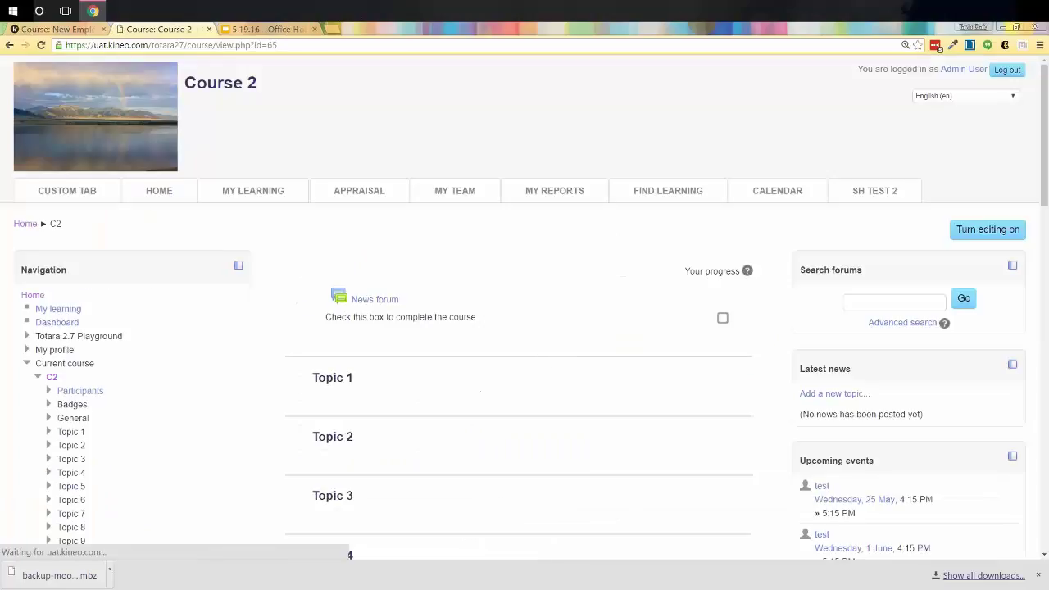
# - Go to Course 2's Restore page from the Course administration block
pyautogui.scroll(-7, 73, 391)
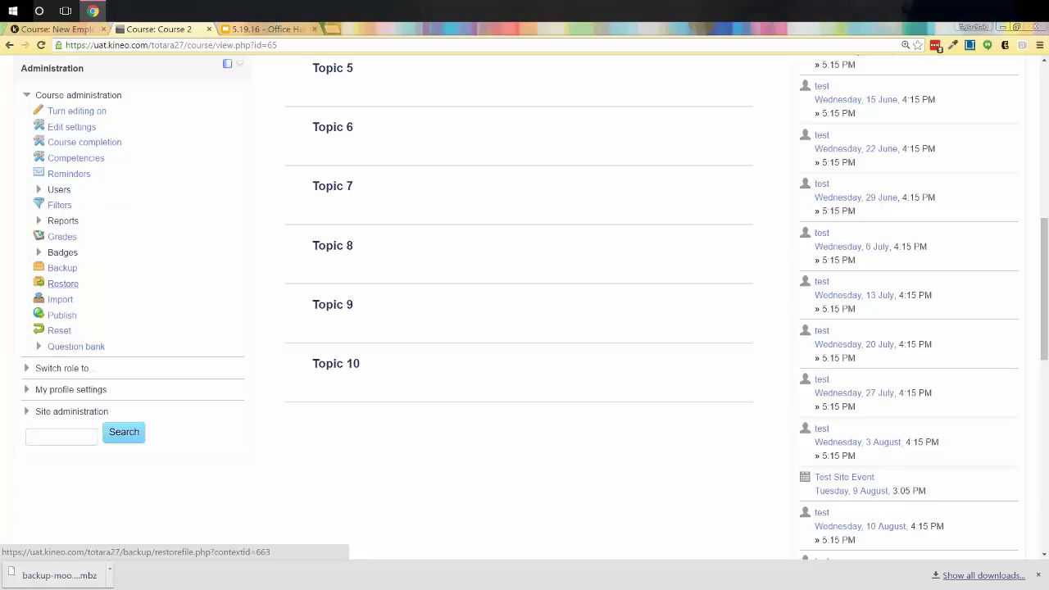
pyautogui.click(63, 284)
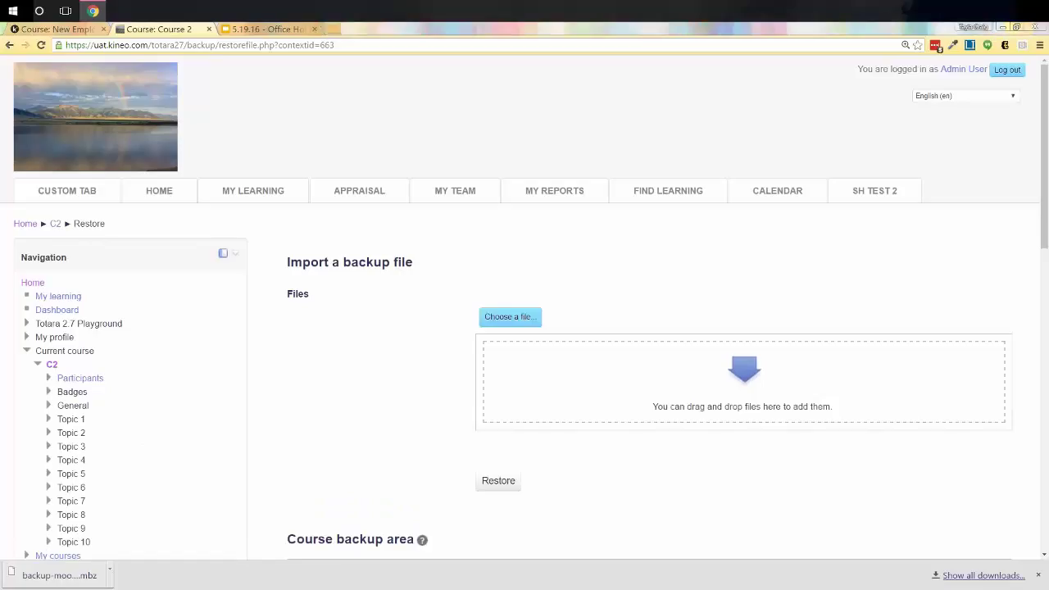
pyautogui.moveTo(1048, 72); pyautogui.dragTo(295, 100)
pyautogui.moveTo(656, 475); pyautogui.dragTo(449, 283)
pyautogui.moveTo(220, 211); pyautogui.dragTo(738, 377)
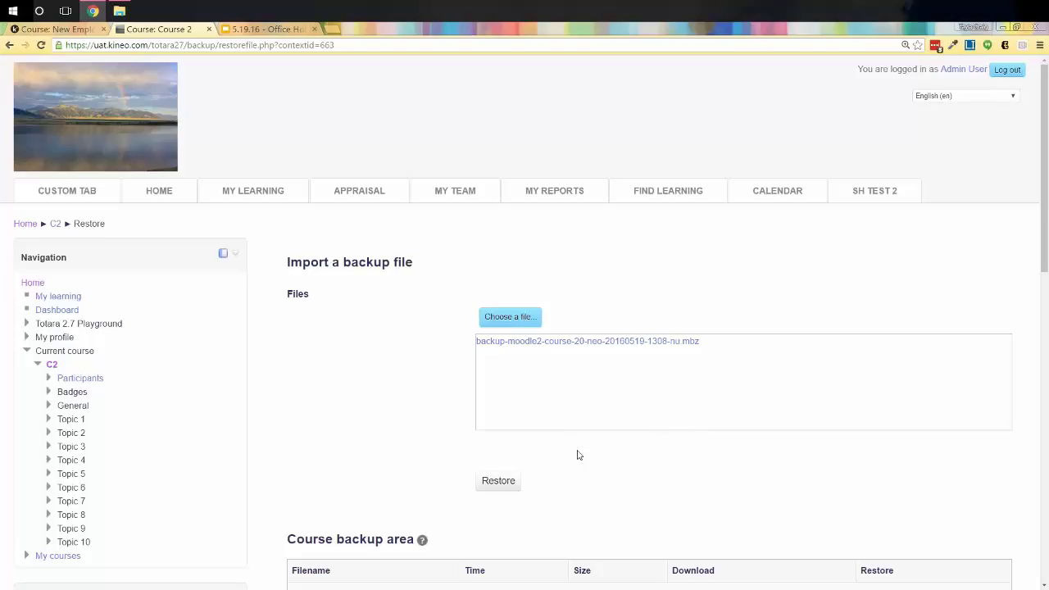
# - Restore the attached backup and review its date, Moodle 2.7.10 build, backup version 2.7 and source URL
pyautogui.click(506, 484)
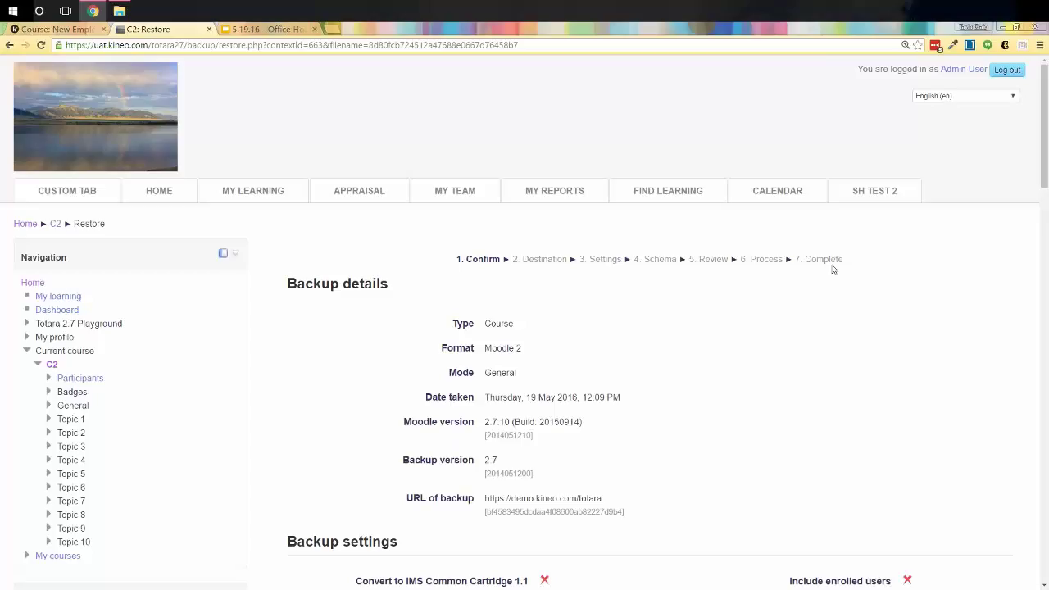
pyautogui.scroll(-2, 757, 421)
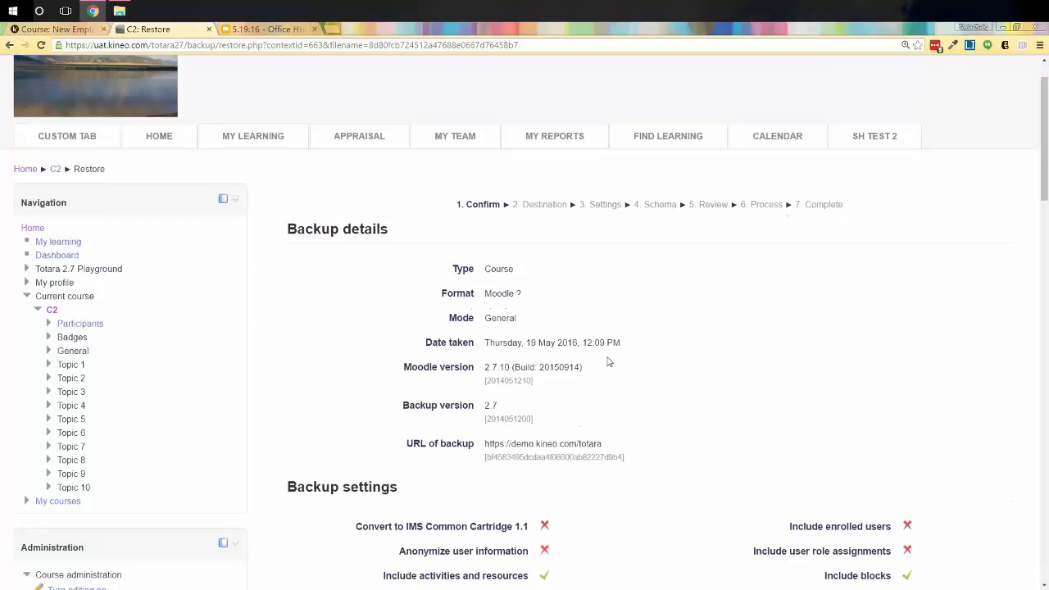
pyautogui.moveTo(489, 234); pyautogui.dragTo(599, 258)
pyautogui.moveTo(485, 258); pyautogui.dragTo(515, 259)
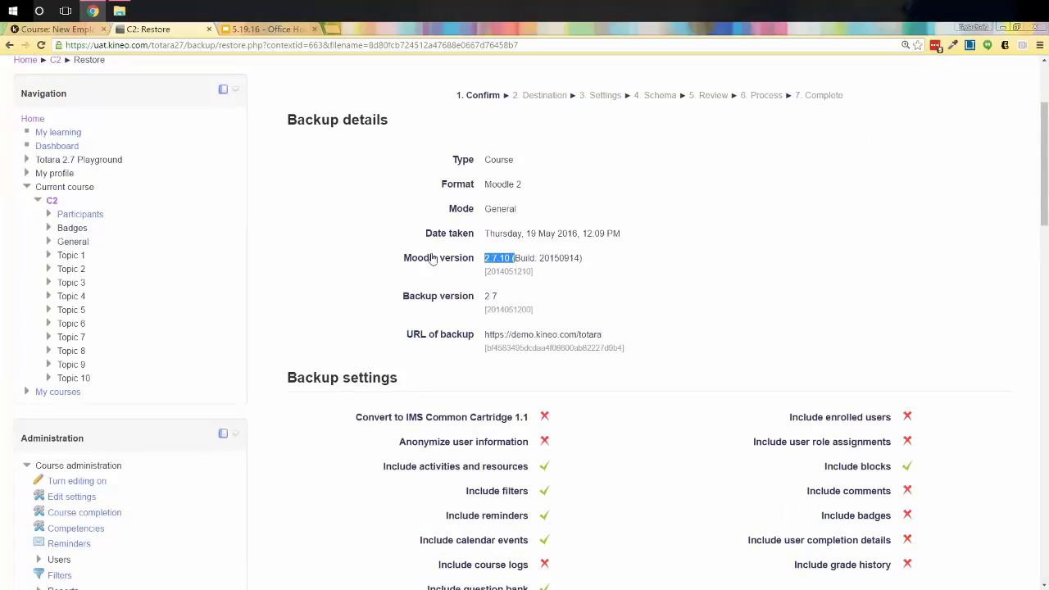
pyautogui.moveTo(529, 258); pyautogui.dragTo(586, 287)
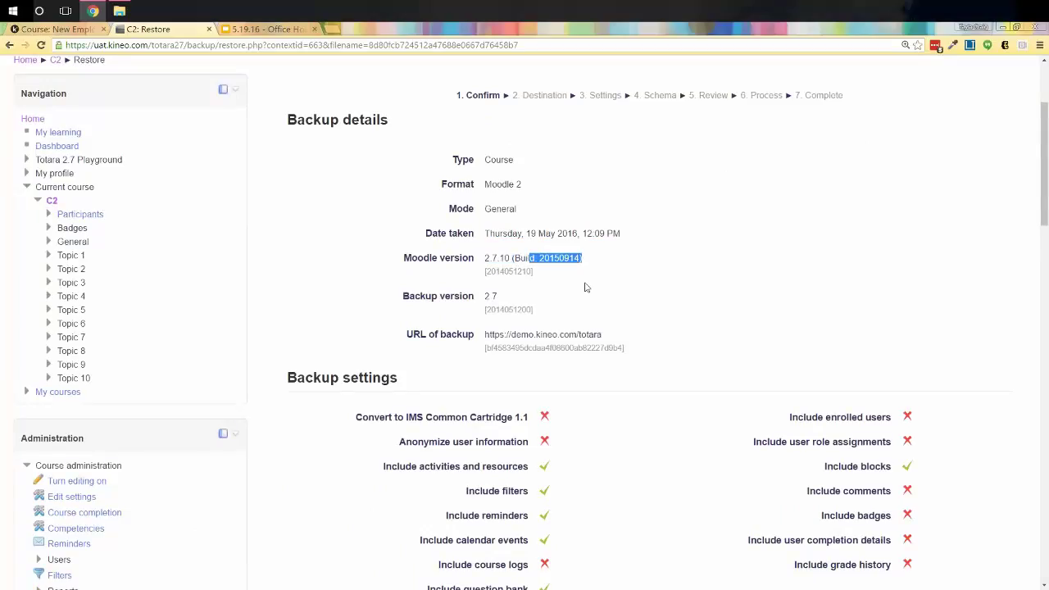
pyautogui.doubleClick(490, 296)
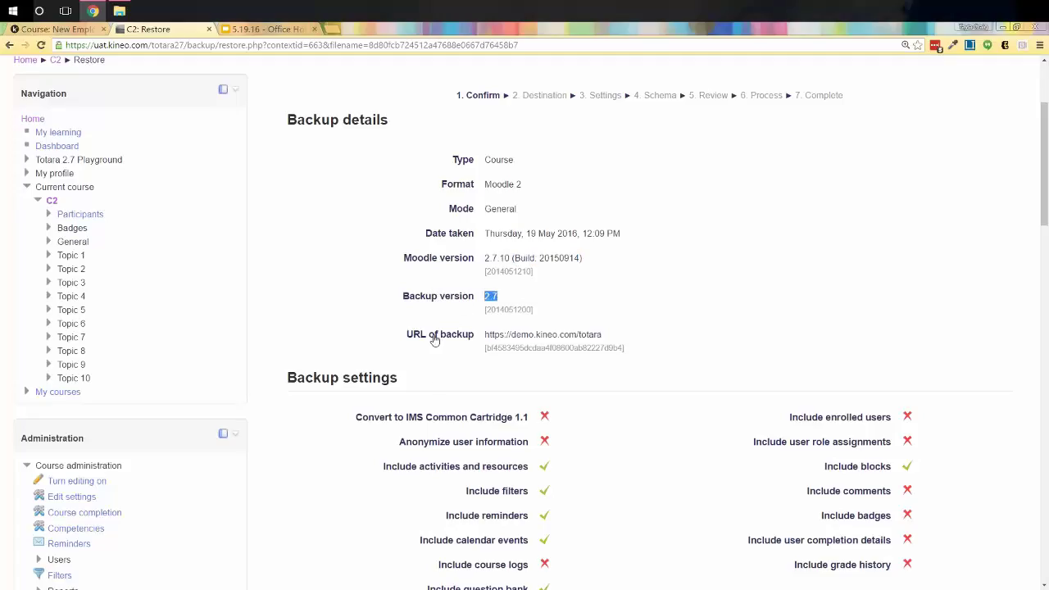
pyautogui.moveTo(476, 336); pyautogui.dragTo(606, 336)
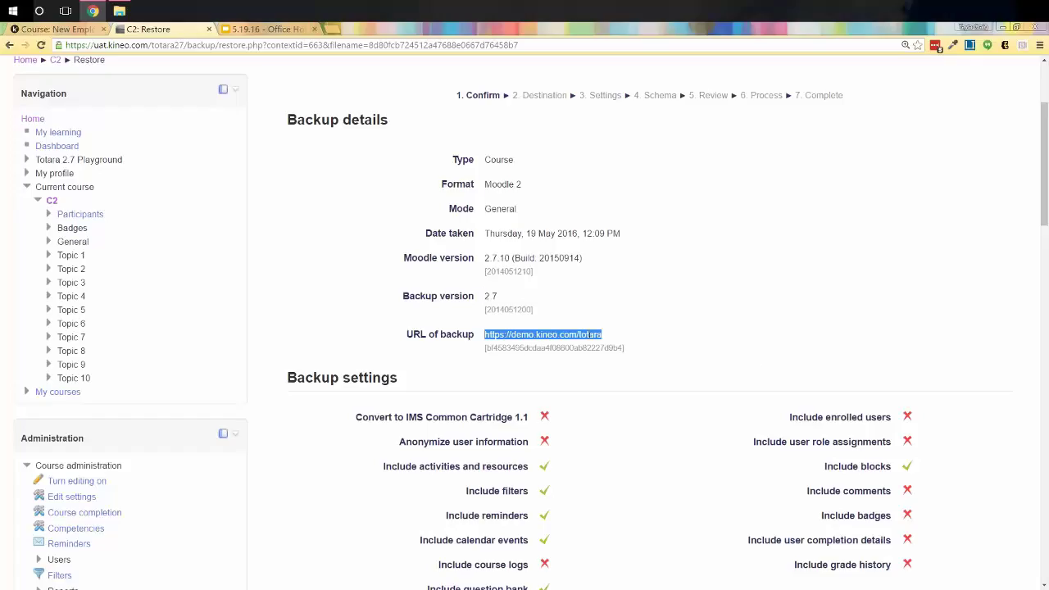
pyautogui.click(673, 338)
# - Review the backup's settings and course sections, then continue to the Destination step
pyautogui.scroll(-3, 686, 374)
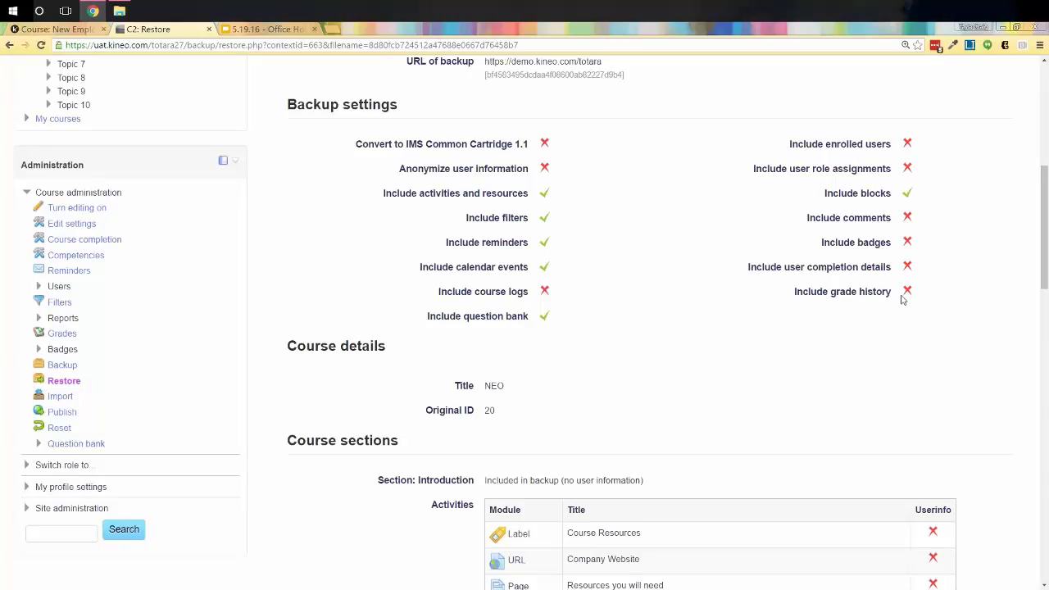
pyautogui.scroll(-3, 824, 367)
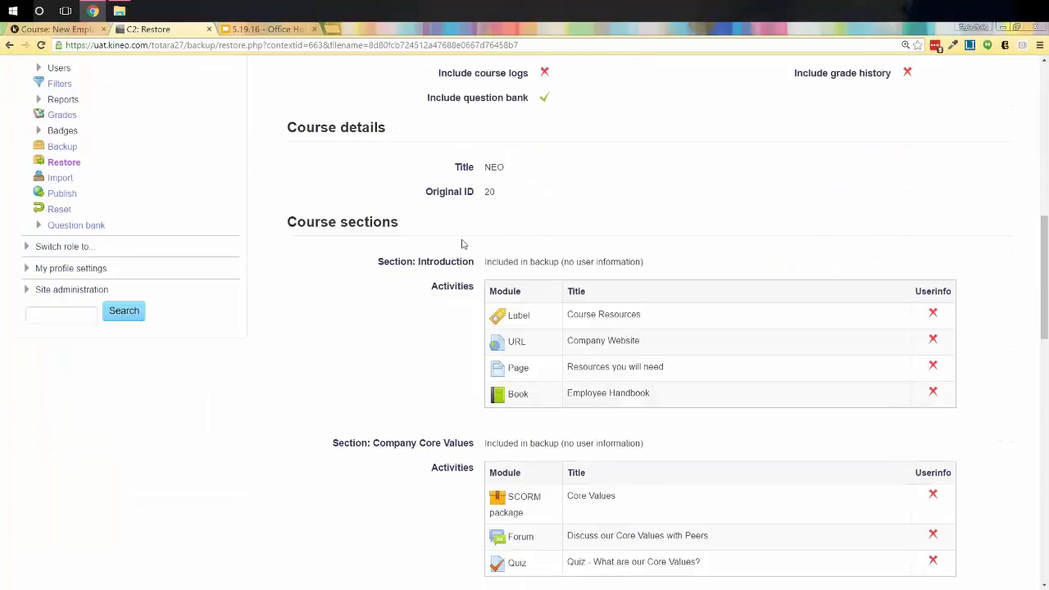
pyautogui.scroll(-6, 717, 394)
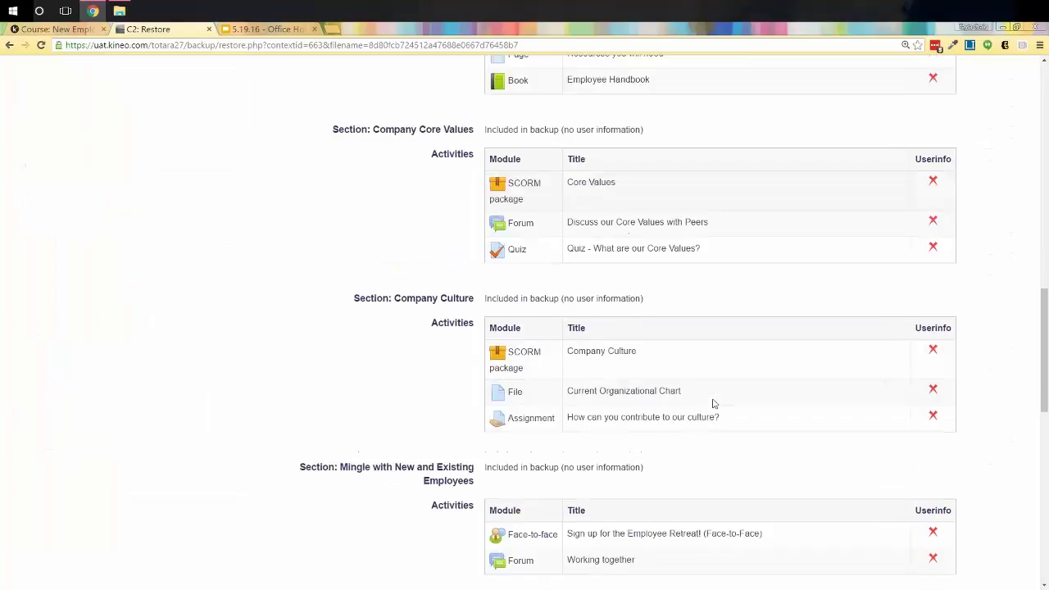
pyautogui.scroll(-2, 710, 401)
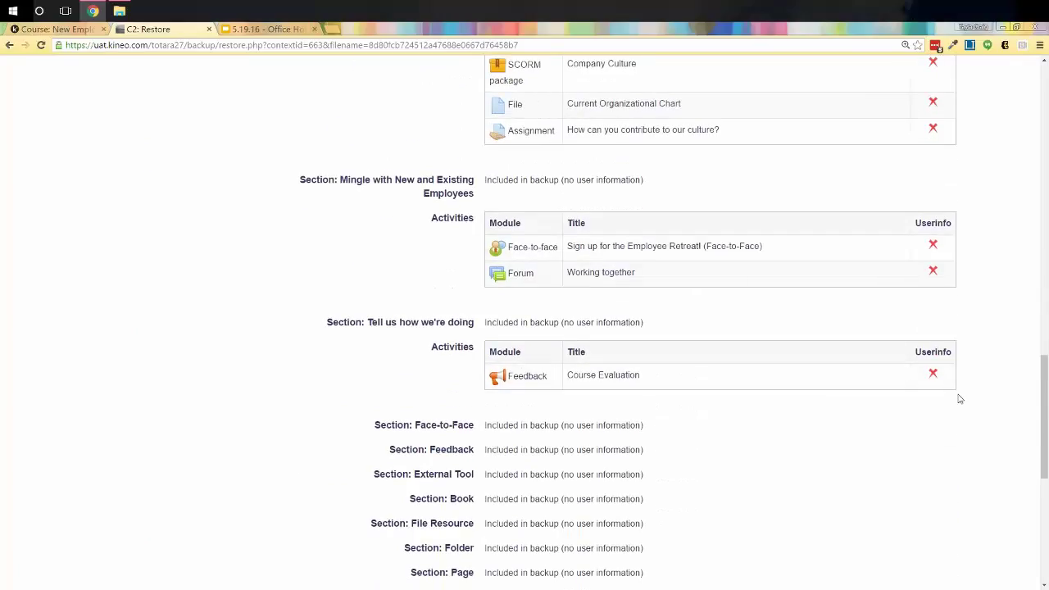
pyautogui.scroll(-3, 959, 393)
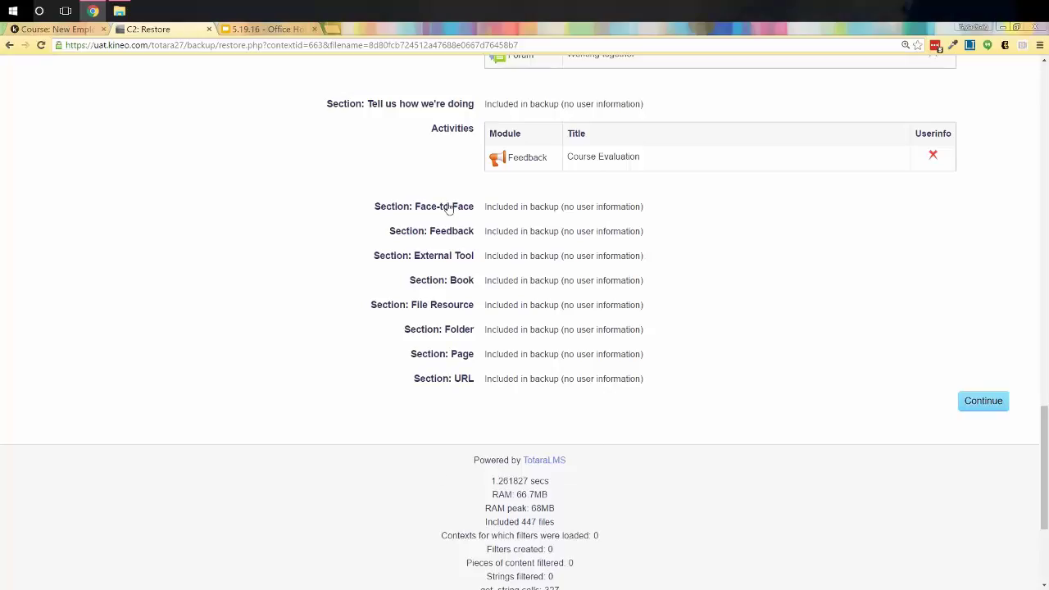
pyautogui.click(979, 403)
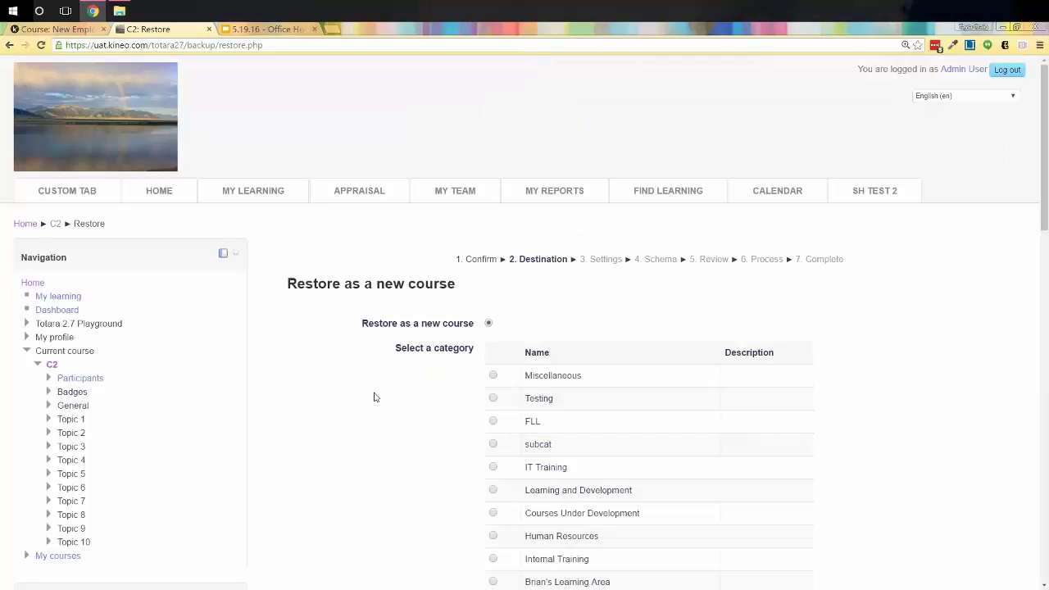
pyautogui.scroll(-4, 373, 397)
pyautogui.scroll(1, 373, 397)
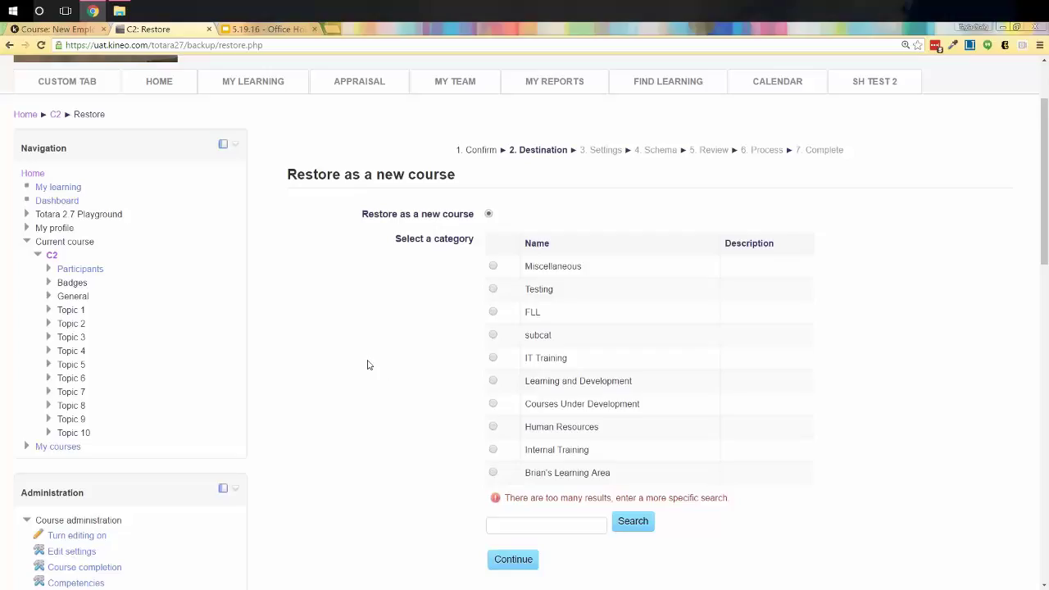
pyautogui.moveTo(276, 184); pyautogui.dragTo(482, 167)
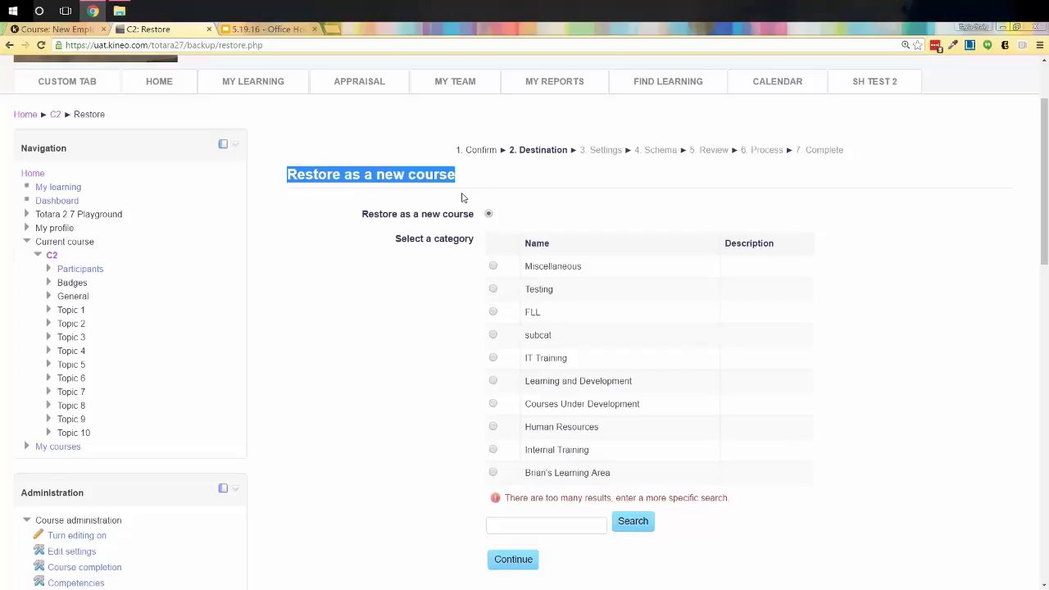
pyautogui.scroll(-5, 381, 270)
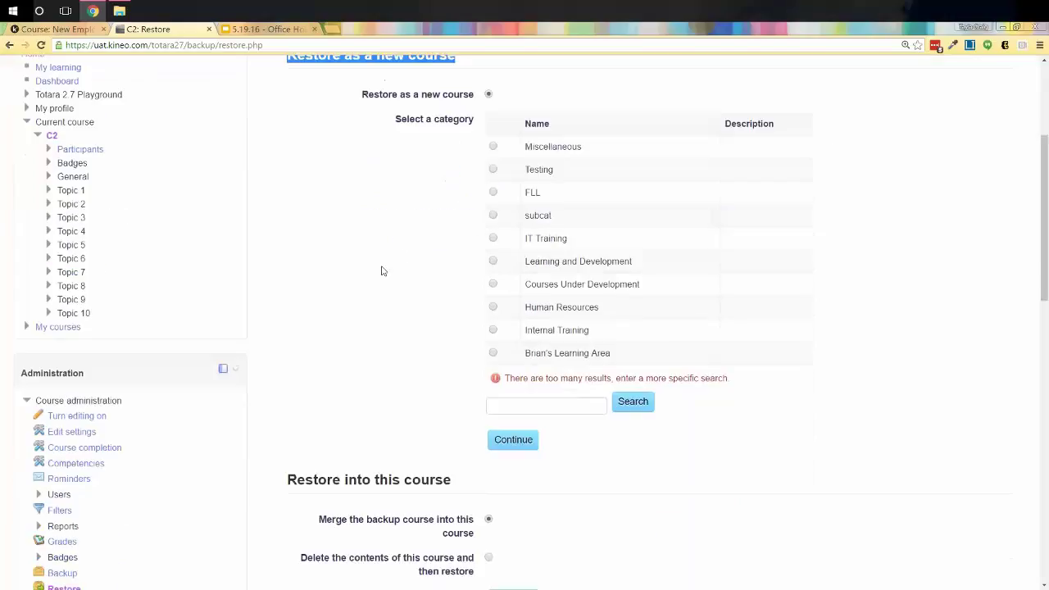
pyautogui.moveTo(300, 219); pyautogui.dragTo(477, 224)
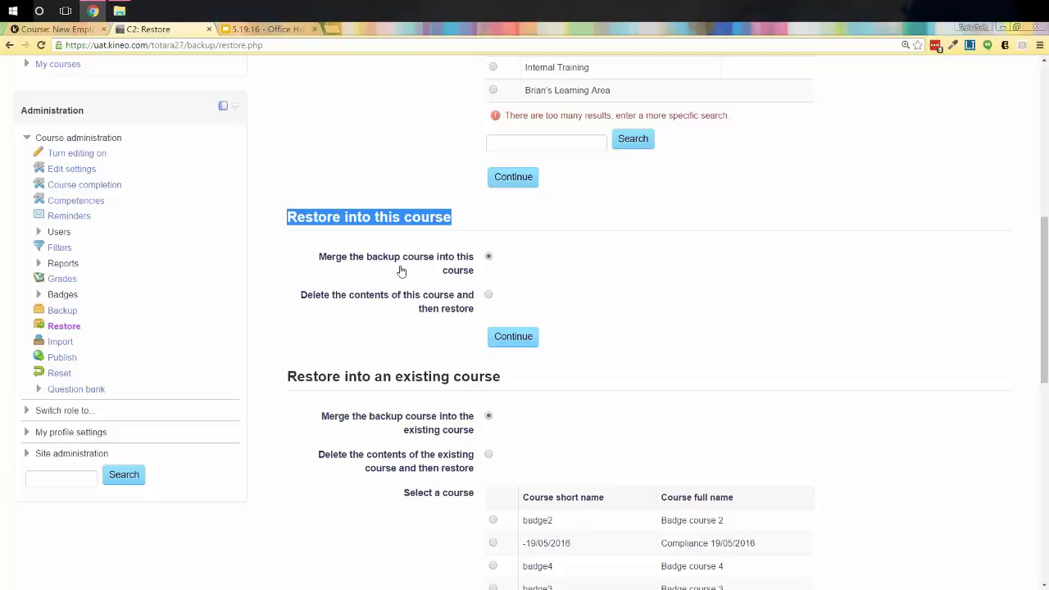
pyautogui.scroll(-2, 375, 257)
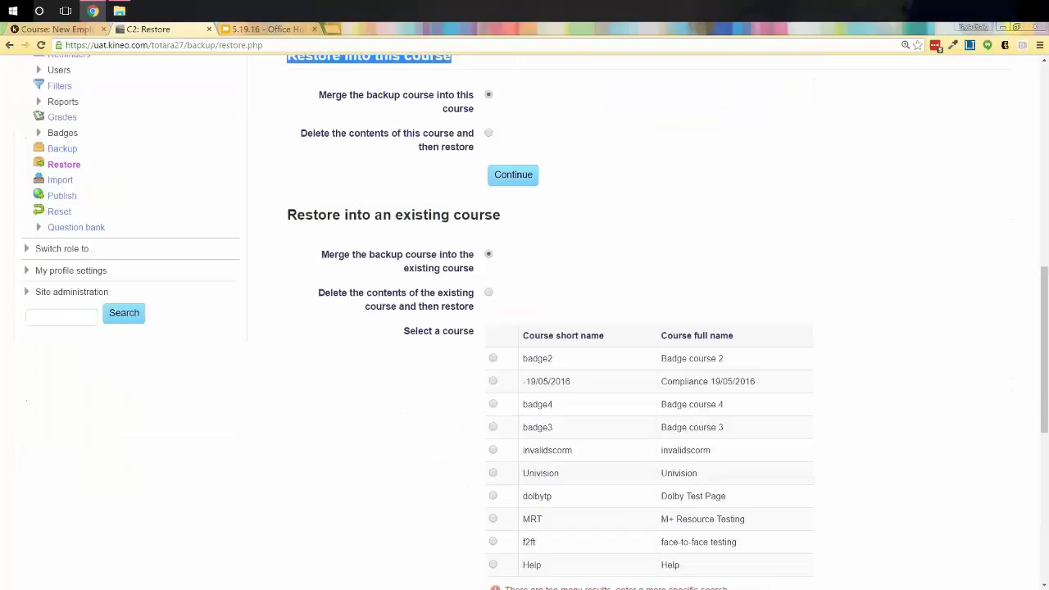
pyautogui.moveTo(297, 213); pyautogui.dragTo(524, 219)
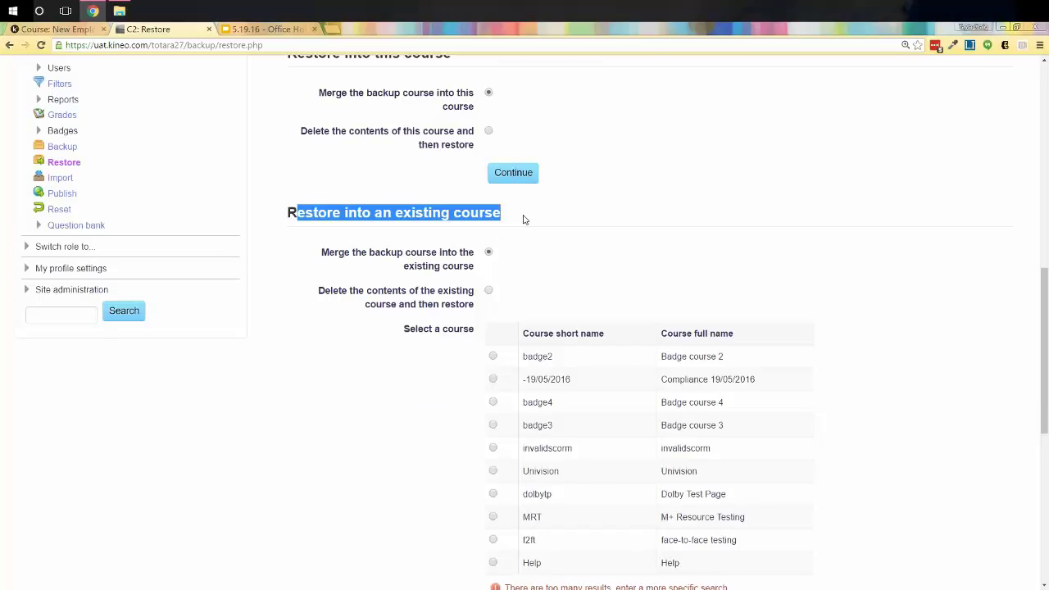
pyautogui.scroll(5, 523, 218)
pyautogui.scroll(3, 518, 268)
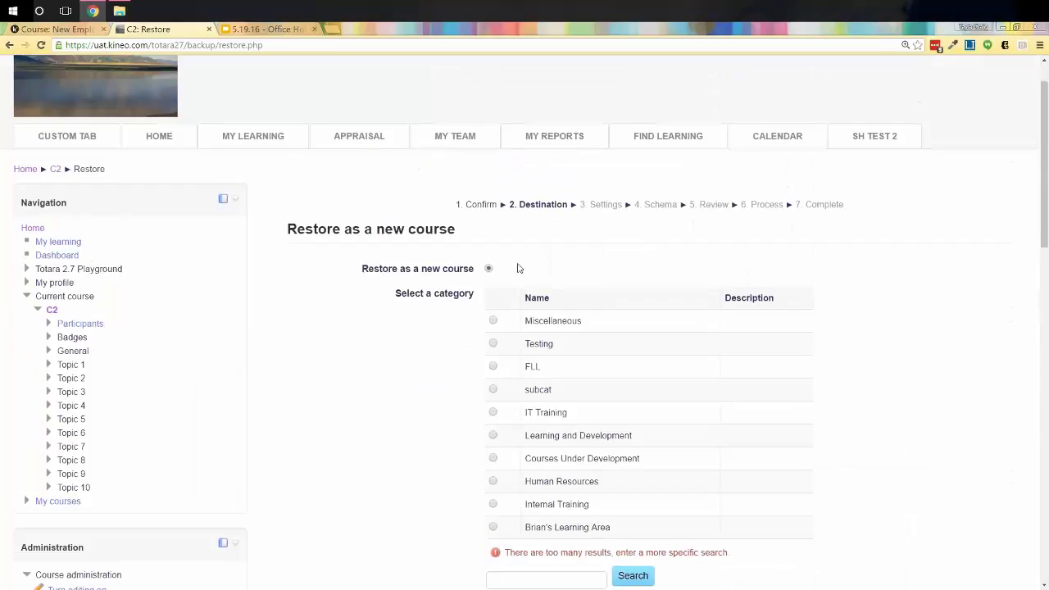
# - Search categories for 'TC' and select TC Testing as the new course's destination
pyautogui.scroll(-1, 334, 189)
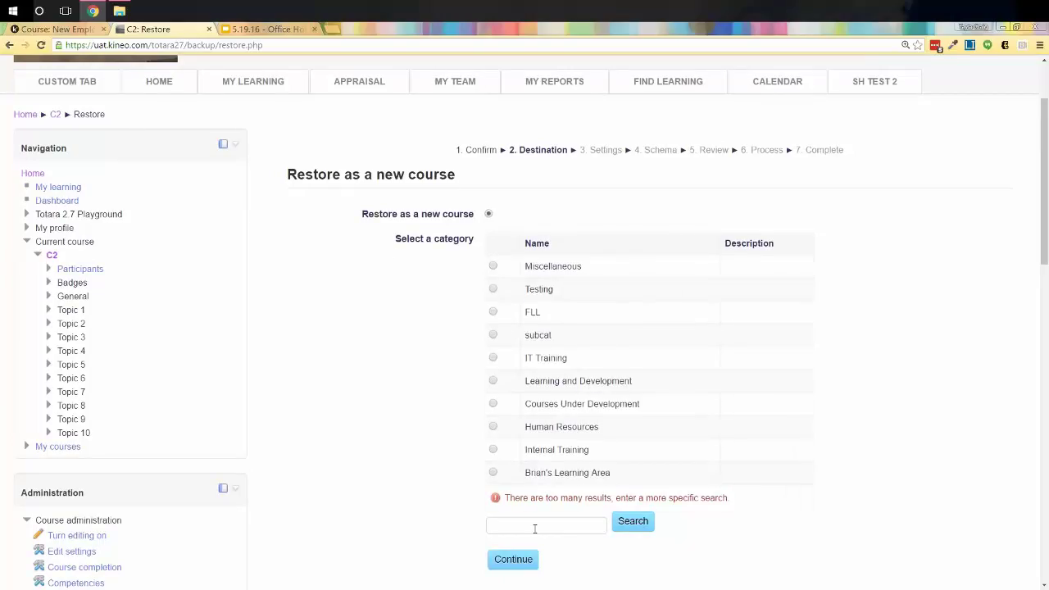
pyautogui.click(579, 520)
pyautogui.write('TC')
pyautogui.click(621, 514)
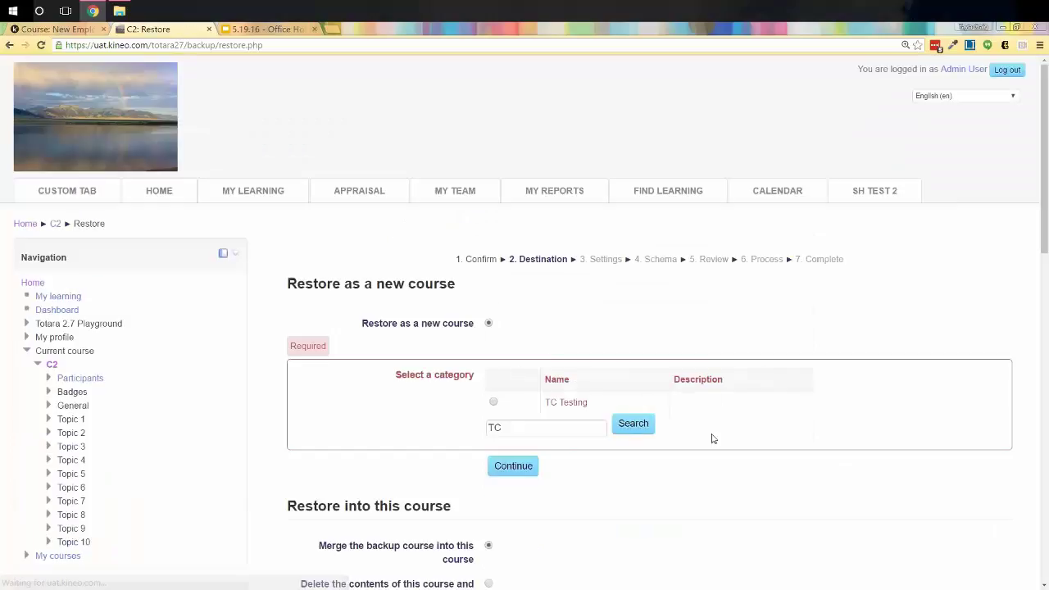
pyautogui.click(494, 402)
# - Move past Settings and confirm course name New Employee Onboarding and short name NEO on Schema
pyautogui.click(506, 471)
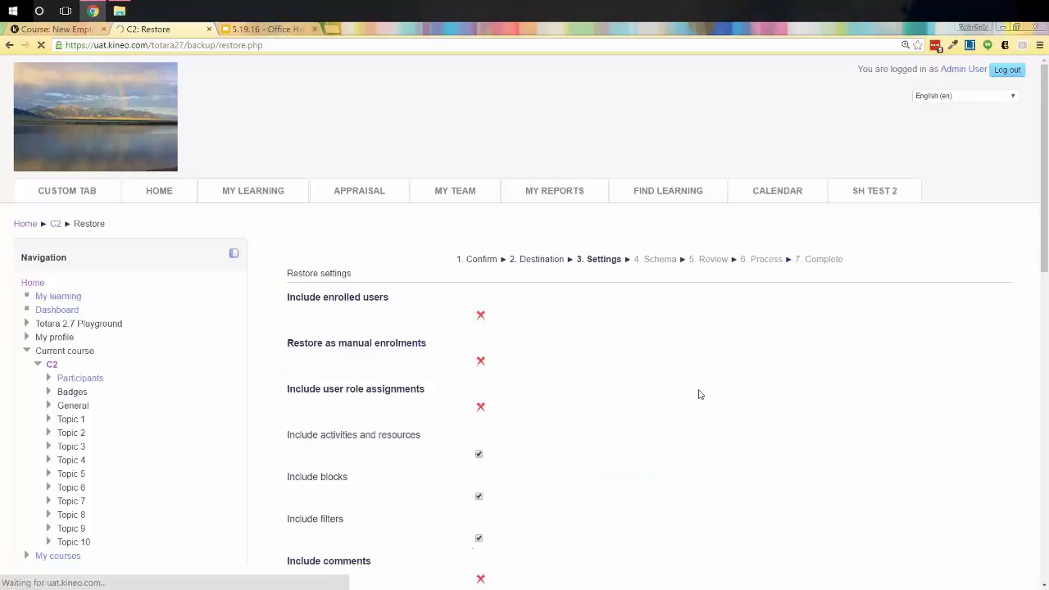
pyautogui.scroll(-7, 725, 366)
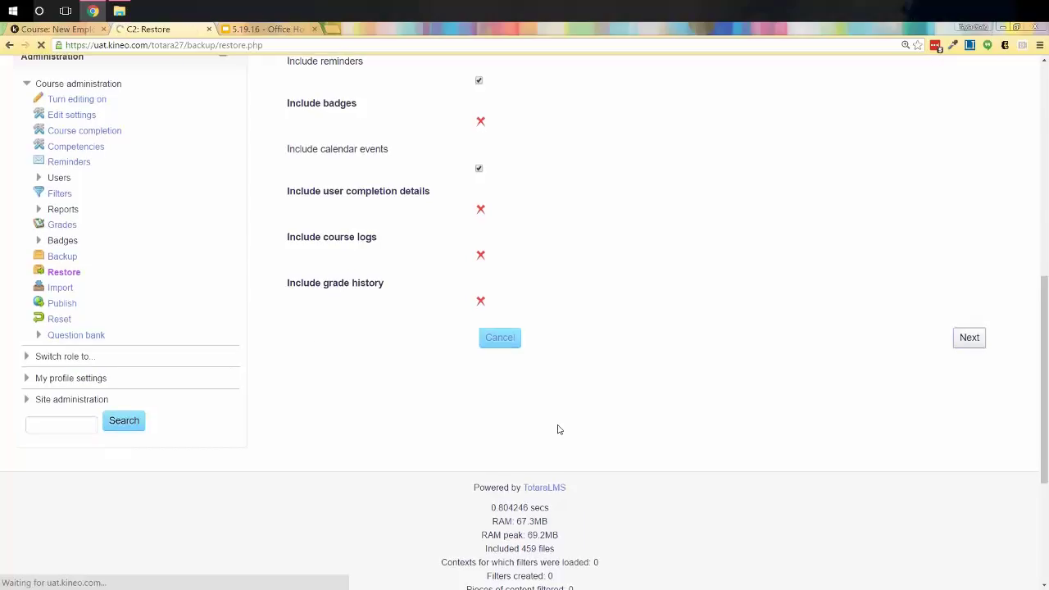
pyautogui.scroll(-1, 525, 328)
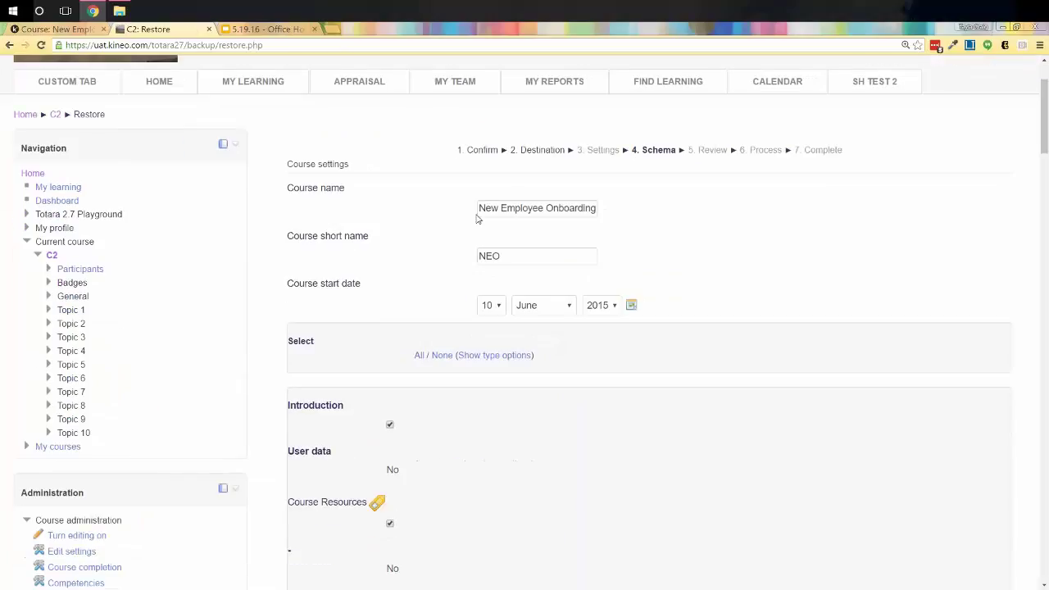
pyautogui.tripleClick(520, 208)
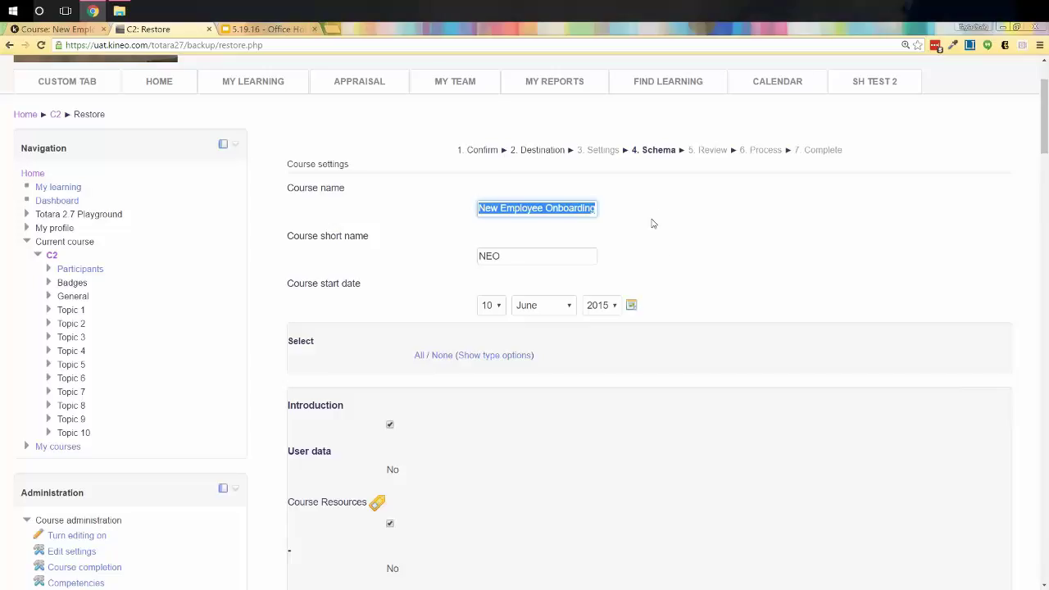
pyautogui.scroll(-1, 498, 191)
pyautogui.click(596, 201)
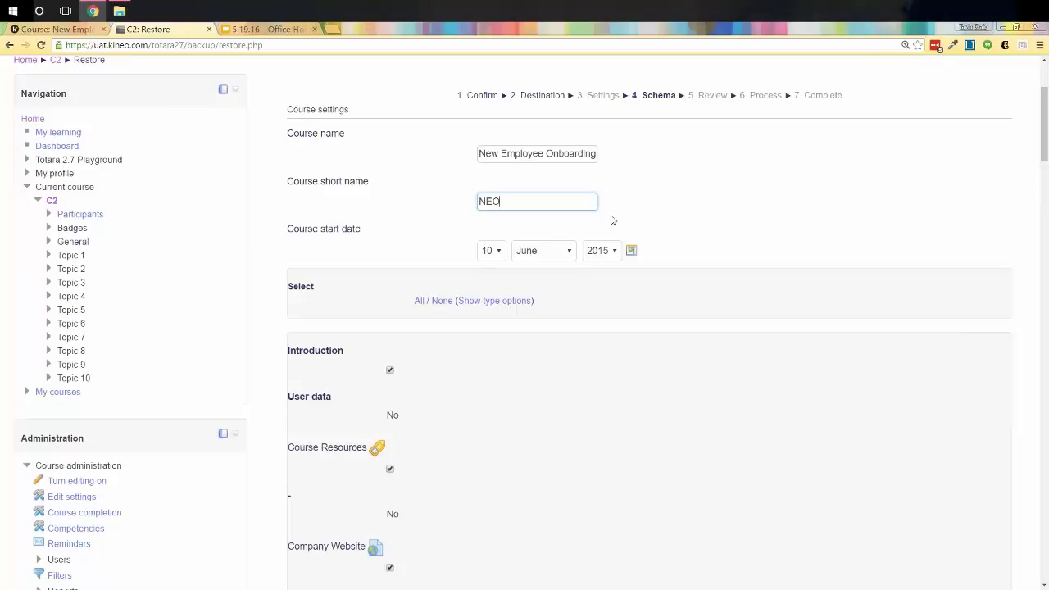
pyautogui.scroll(-5, 581, 305)
pyautogui.scroll(-15, 579, 305)
pyautogui.scroll(-15, 582, 305)
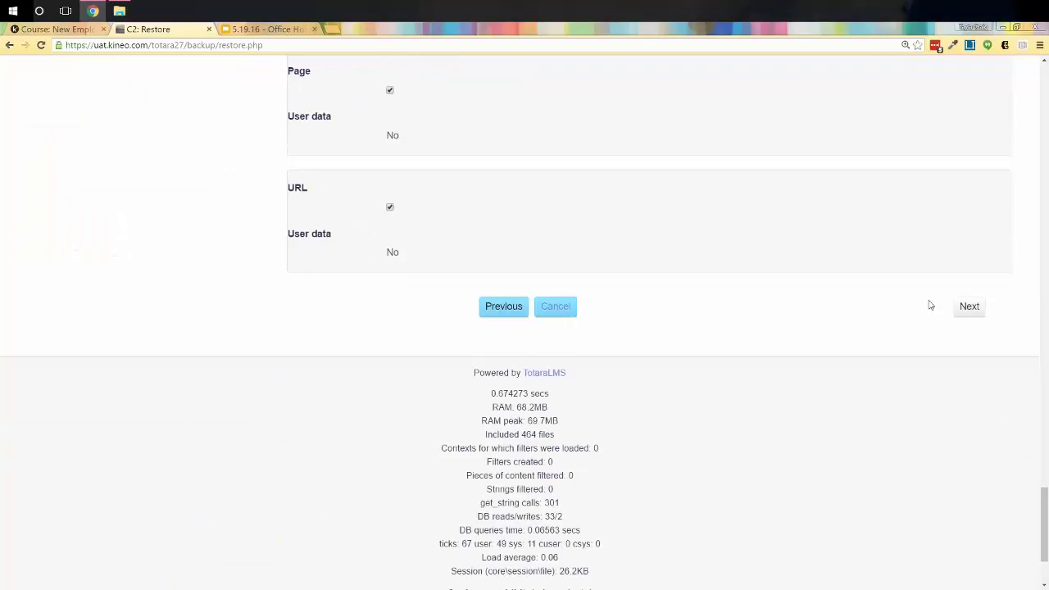
# - Go to the Review step and perform the restore of New Employee Onboarding
pyautogui.click(951, 308)
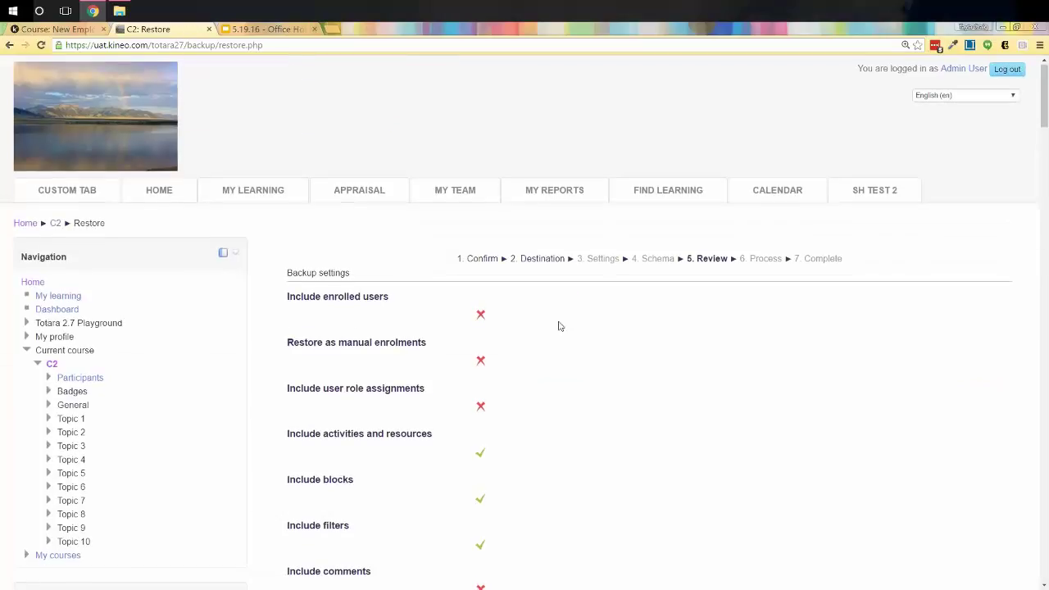
pyautogui.scroll(-7, 560, 327)
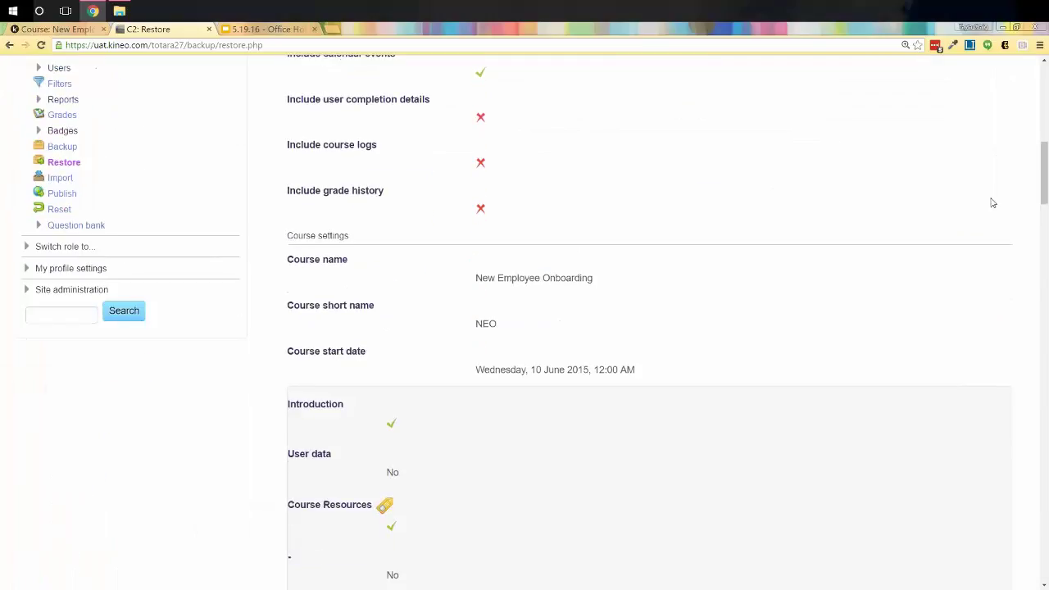
pyautogui.moveTo(1045, 169); pyautogui.dragTo(1046, 545)
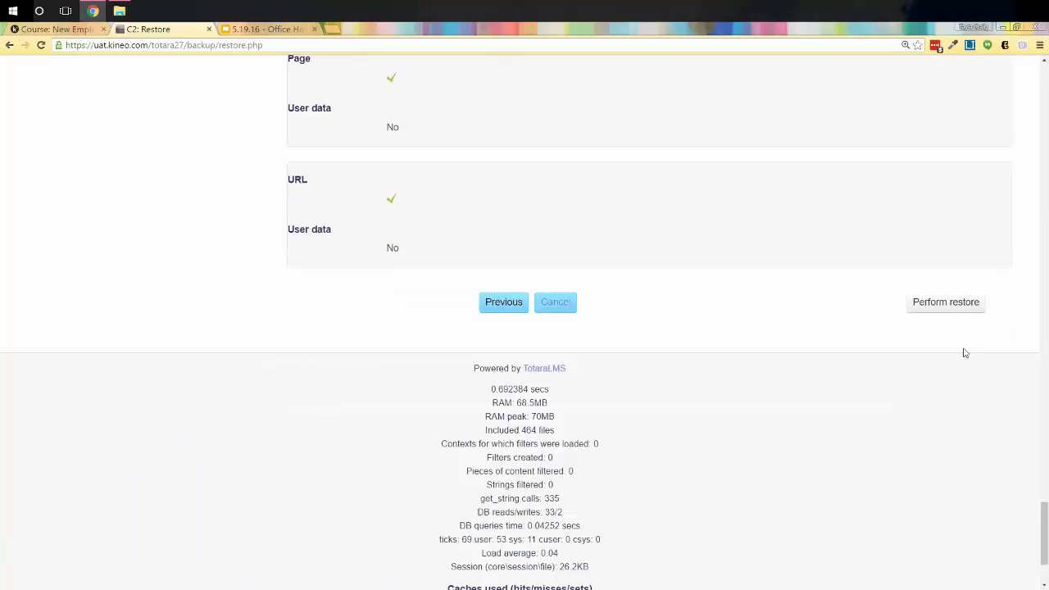
pyautogui.click(942, 311)
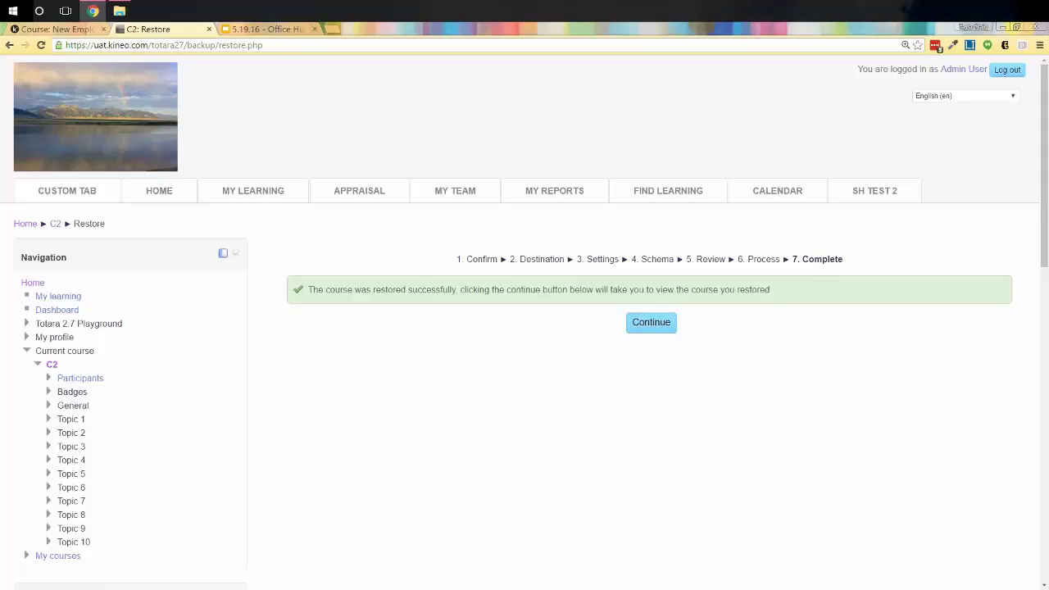
# - Open the restored New Employee Onboarding course and look through its sections down to Course Evaluation
pyautogui.click(652, 323)
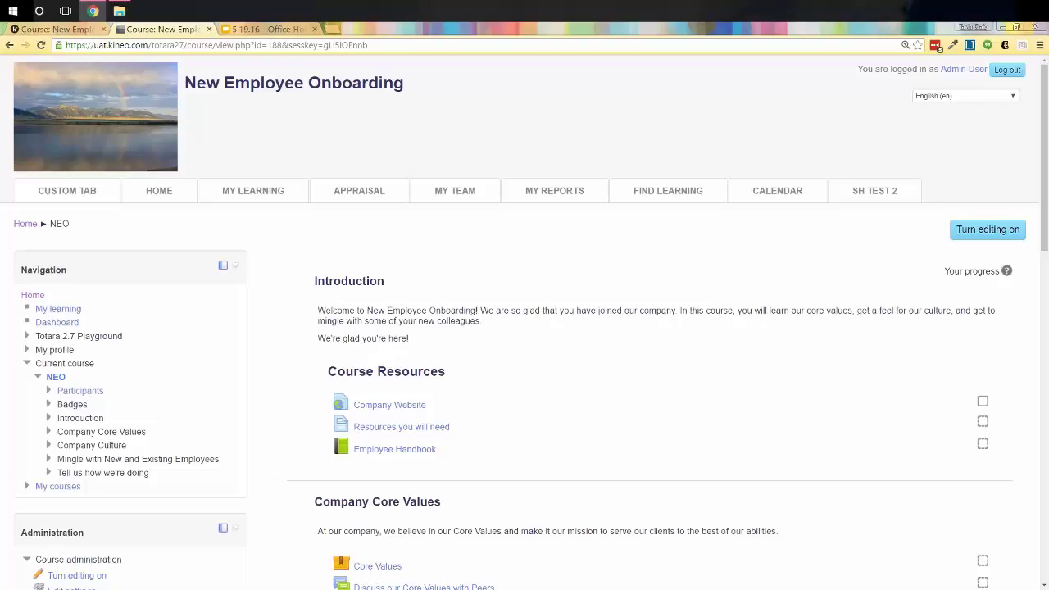
pyautogui.scroll(-3, 648, 353)
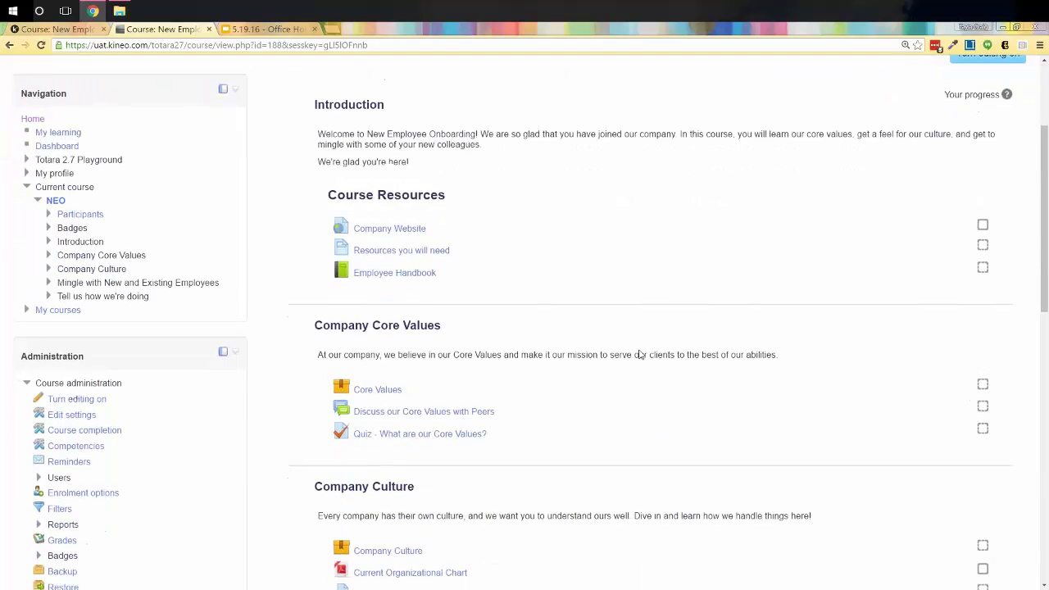
pyautogui.scroll(-5, 639, 354)
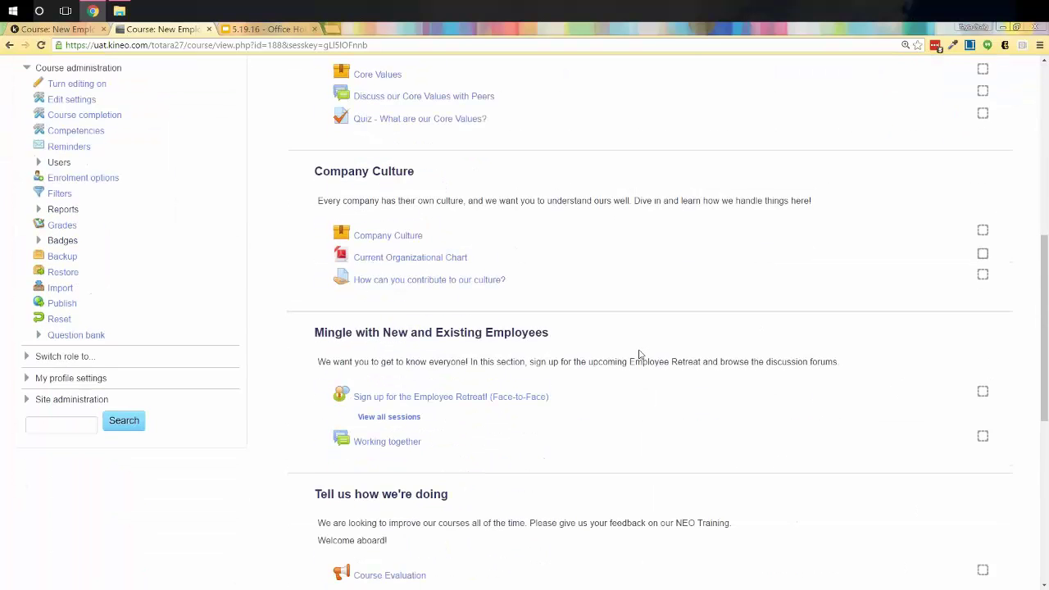
pyautogui.scroll(-2, 640, 354)
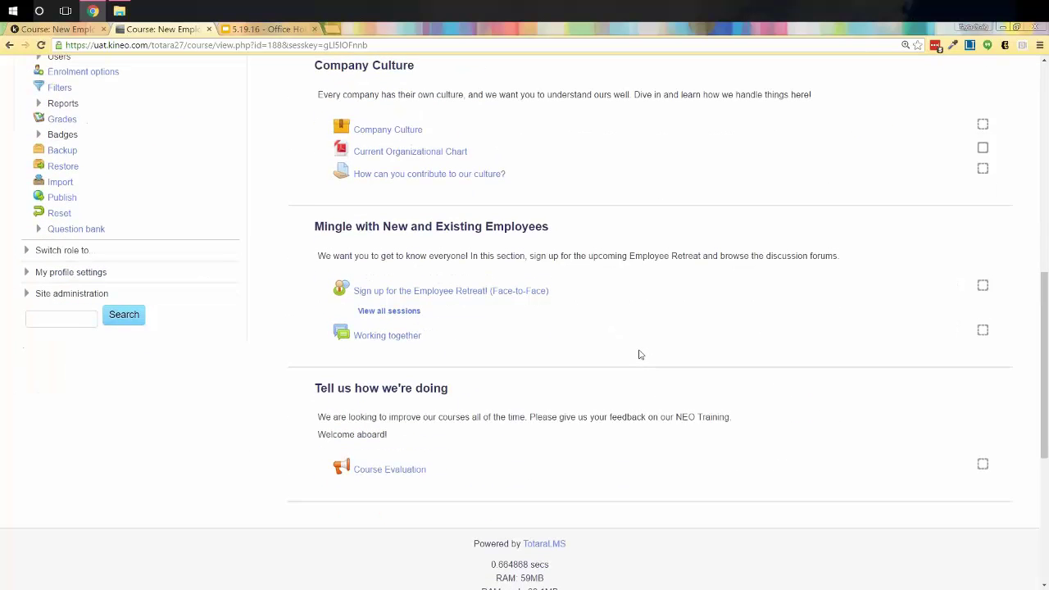
pyautogui.scroll(7, 641, 354)
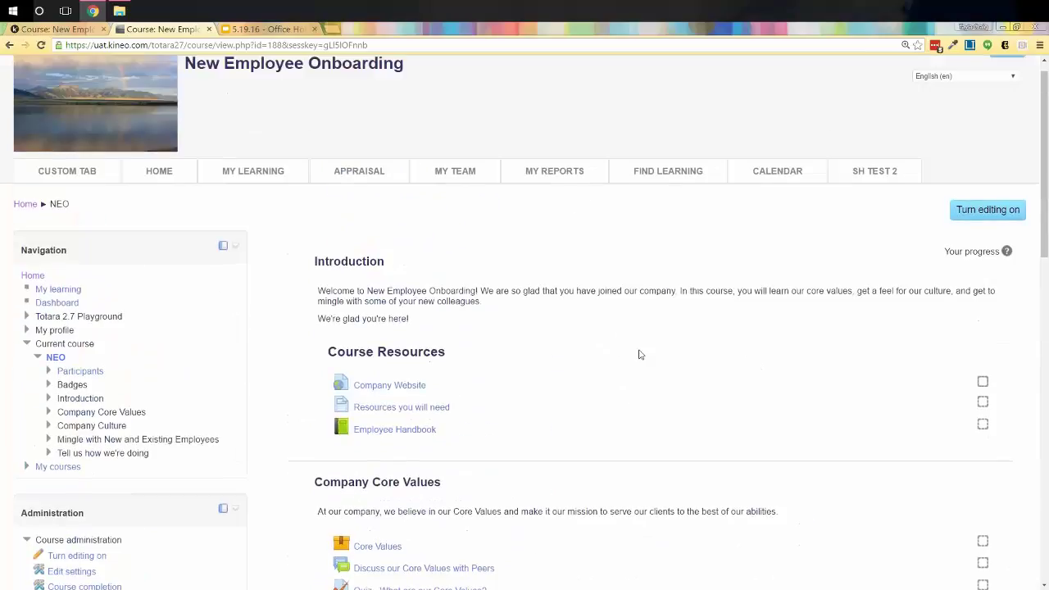